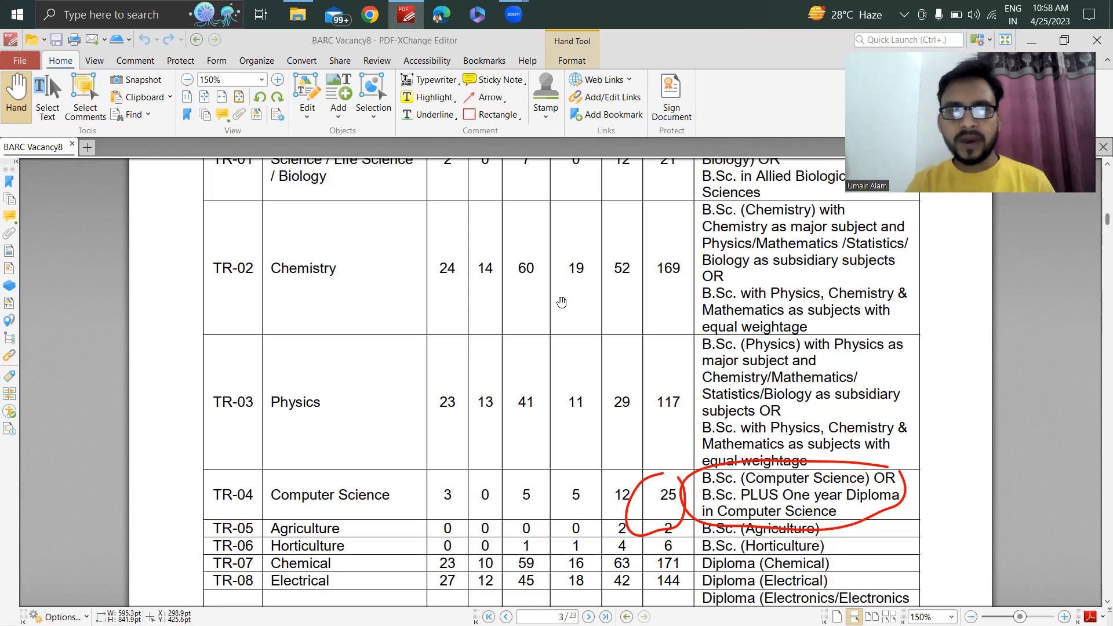
- Outline the whole TR-02 Chemistry row of the vacancy table with a freehand red Pencil line
{"action": "scroll", "coordinate": [562, 319], "scroll_direction": "down", "scroll_amount": 2}
{"action": "scroll", "coordinate": [561, 318], "scroll_direction": "up", "scroll_amount": 1}
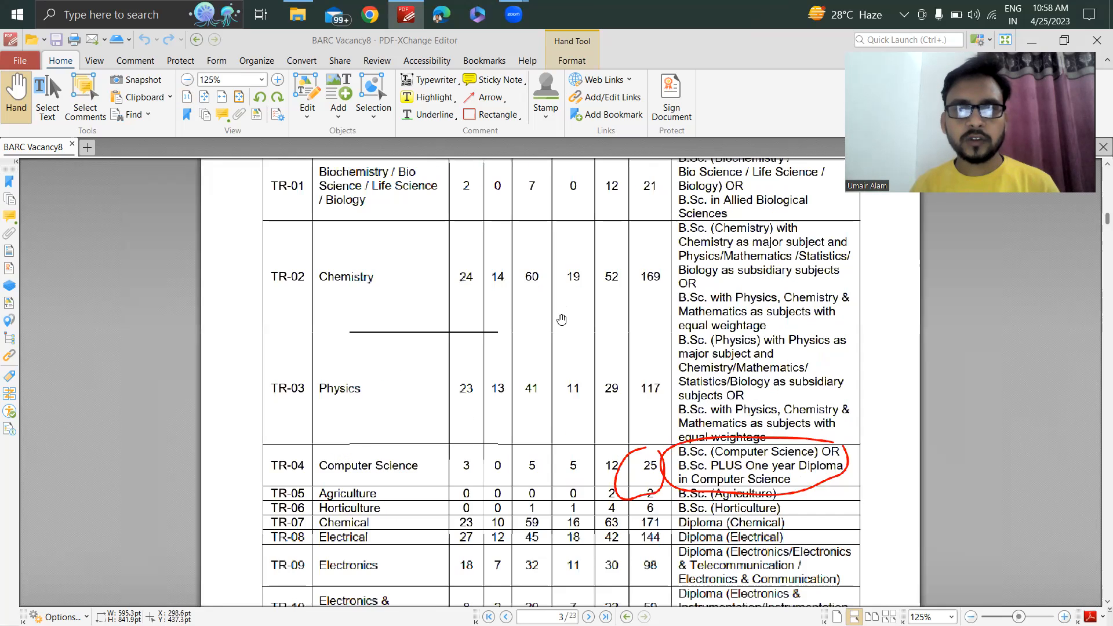
{"action": "scroll", "coordinate": [383, 316], "scroll_direction": "down", "scroll_amount": 1}
{"action": "scroll", "coordinate": [392, 301], "scroll_direction": "up", "scroll_amount": 1}
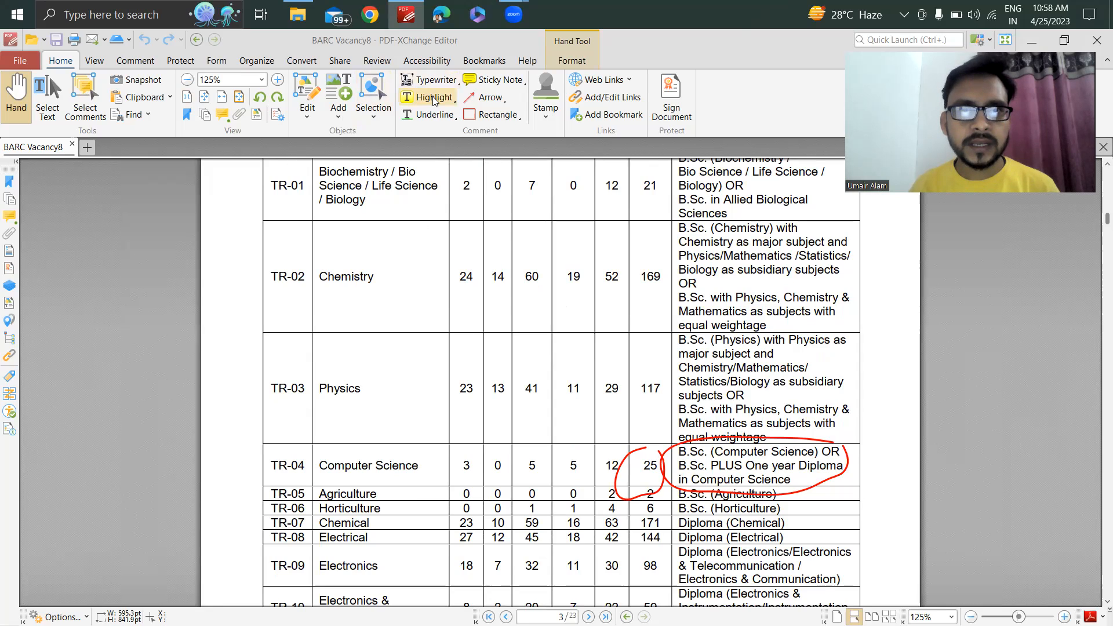
{"action": "scroll", "coordinate": [452, 192], "scroll_direction": "up", "scroll_amount": 1}
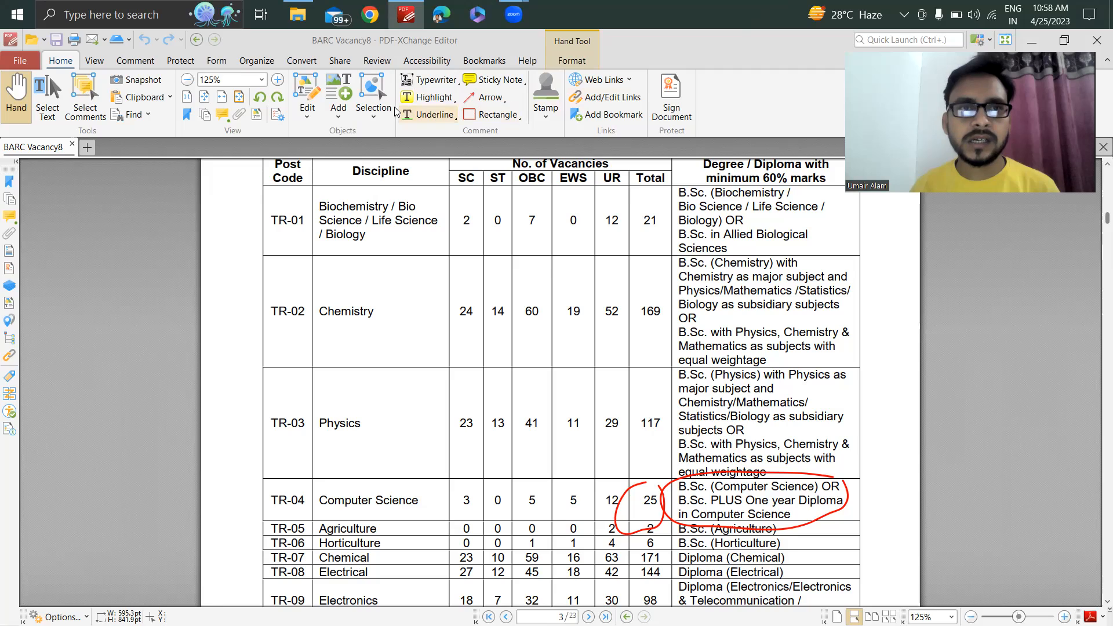
{"action": "left_click", "coordinate": [135, 60]}
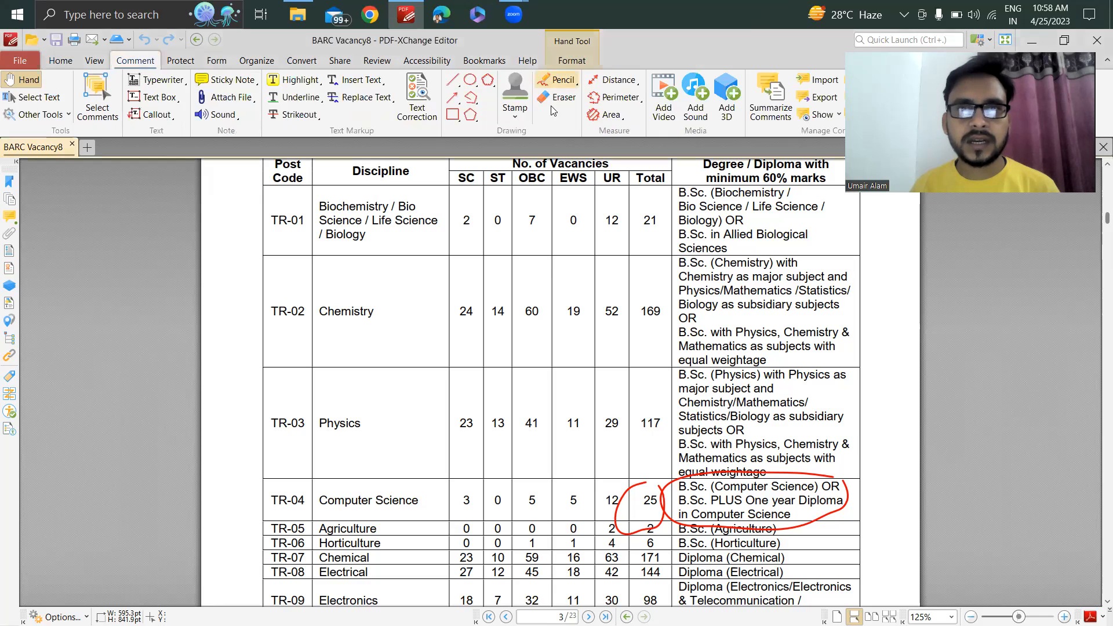
{"action": "left_click", "coordinate": [560, 81]}
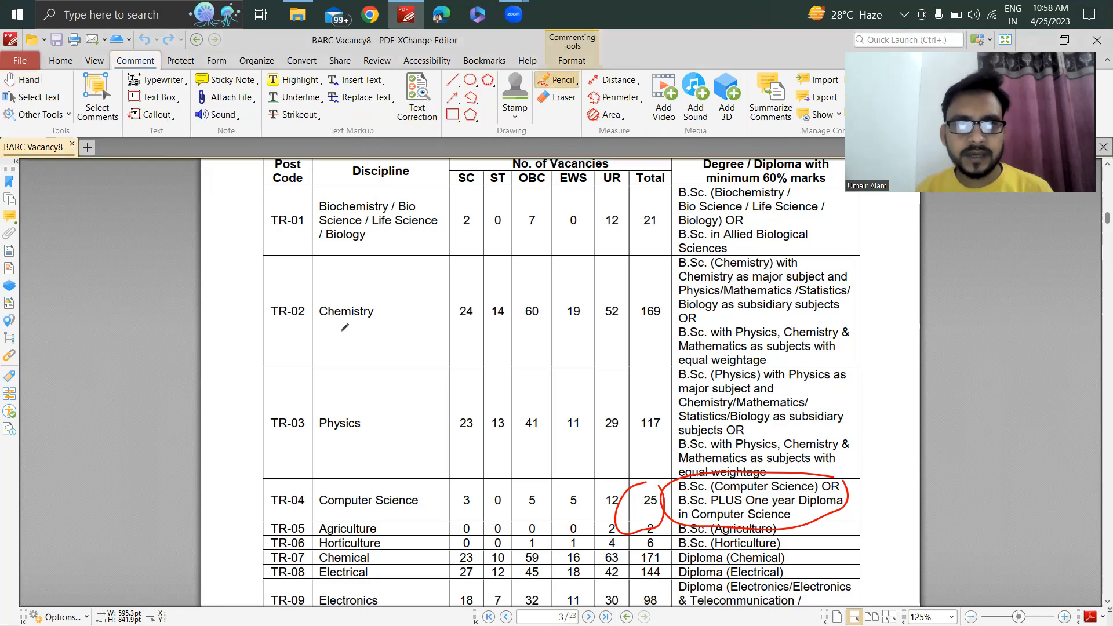
{"action": "mouse_move", "coordinate": [264, 260]}
{"action": "left_mouse_down"}
{"action": "mouse_move", "coordinate": [848, 243]}
{"action": "mouse_move", "coordinate": [867, 257]}
{"action": "mouse_move", "coordinate": [874, 355]}
{"action": "mouse_move", "coordinate": [676, 364]}
{"action": "mouse_move", "coordinate": [325, 353]}
{"action": "mouse_move", "coordinate": [277, 365]}
{"action": "mouse_move", "coordinate": [264, 357]}
{"action": "mouse_move", "coordinate": [265, 250]}
{"action": "left_mouse_up"}
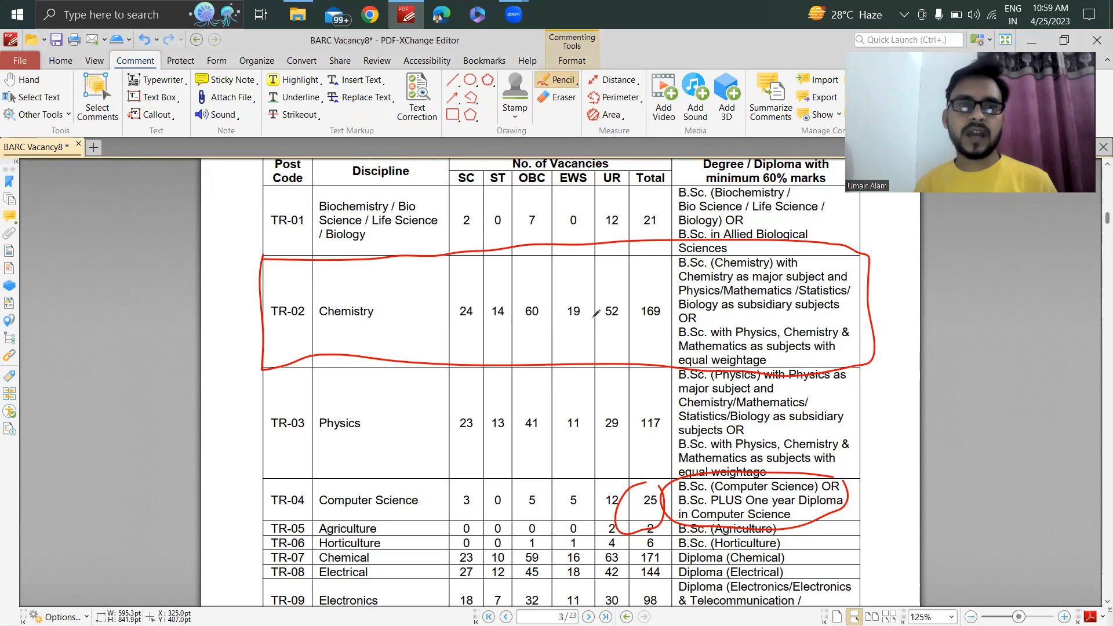
- Find and open the Snipping Tool, and move its window over the PDF page
{"action": "left_click", "coordinate": [165, 16]}
{"action": "type", "text": "SNI"}
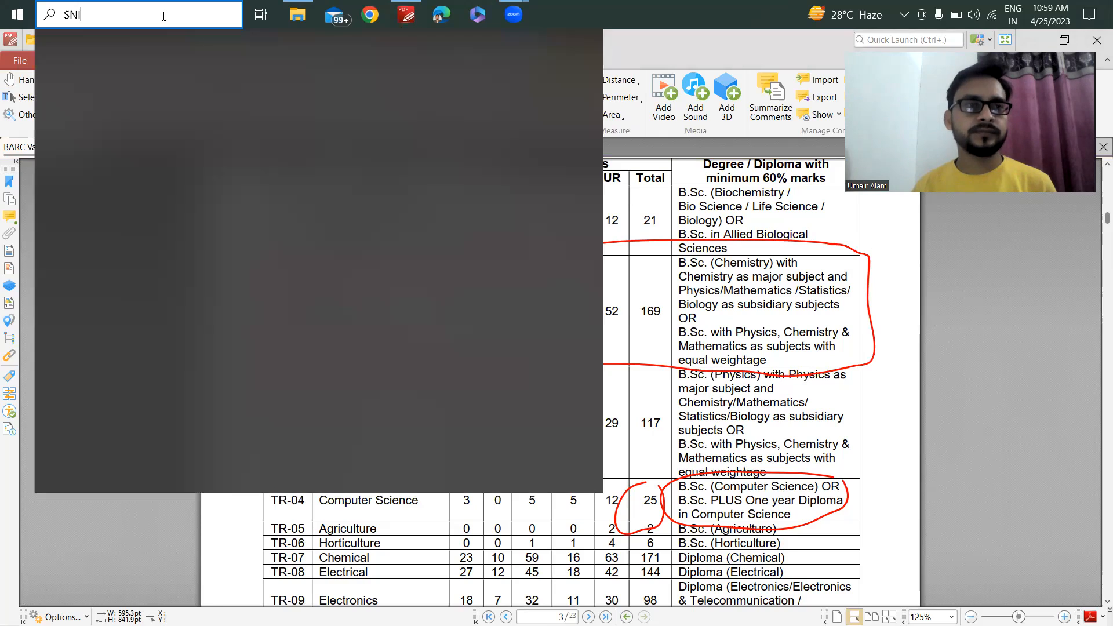
{"action": "type", "text": "PP"}
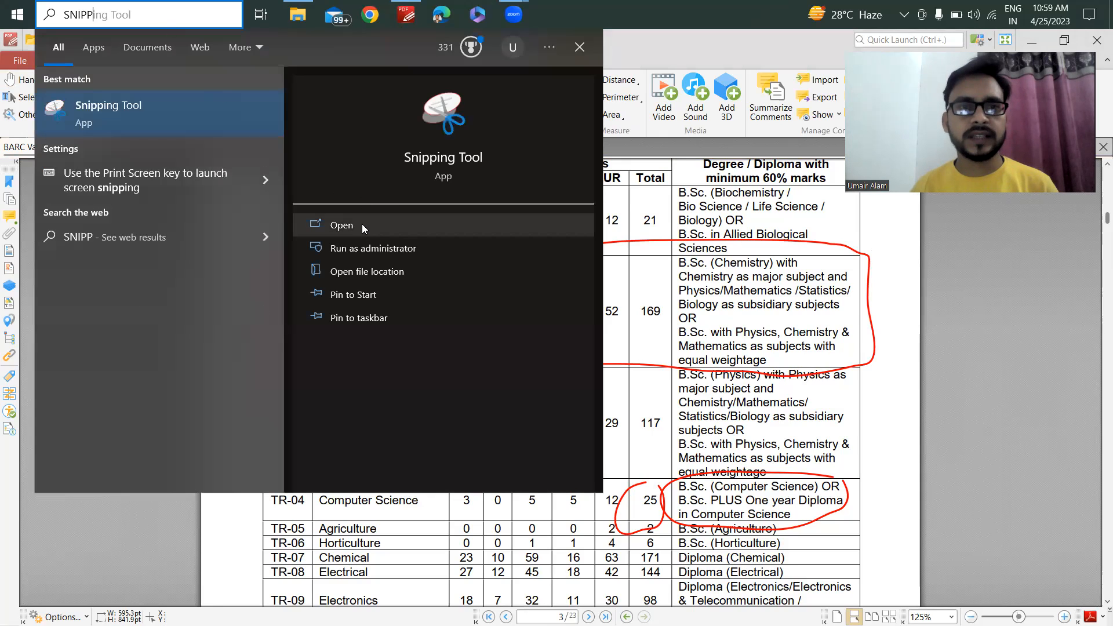
{"action": "left_click", "coordinate": [362, 224]}
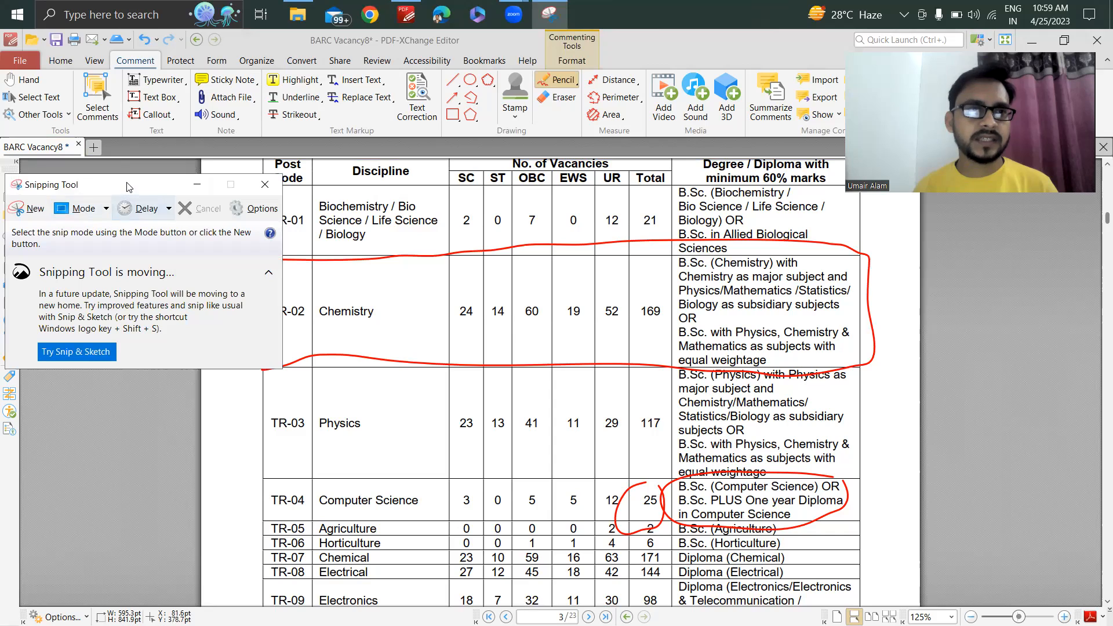
{"action": "left_click_drag", "start_coordinate": [129, 185], "coordinate": [243, 192]}
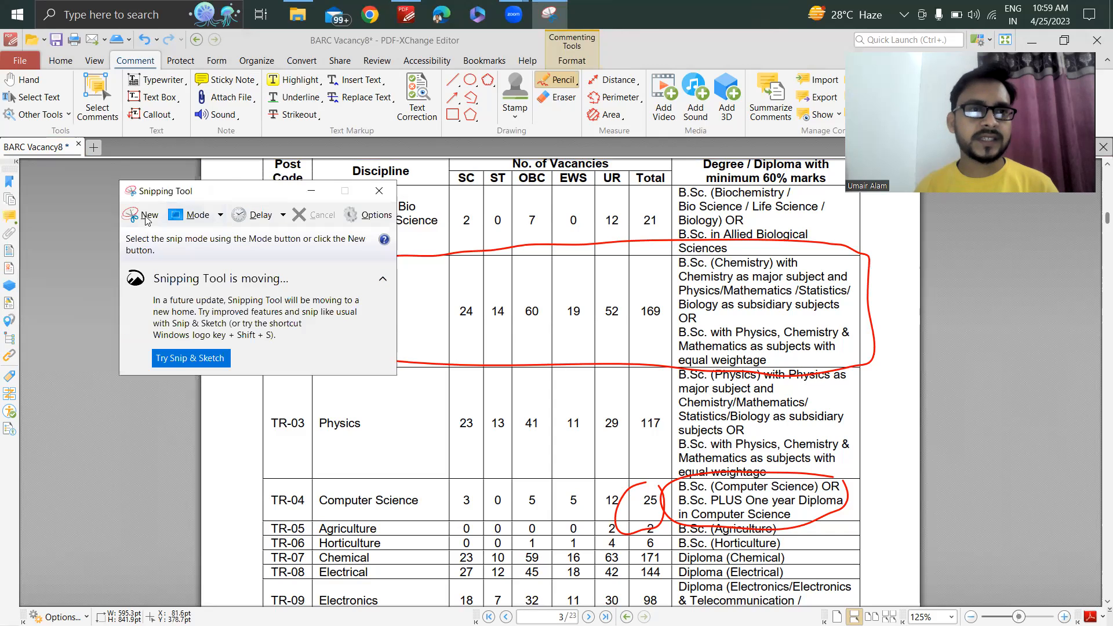
- Capture a rectangular snip of the outlined TR-02 Chemistry row in the Snipping Tool
{"action": "left_click", "coordinate": [220, 215]}
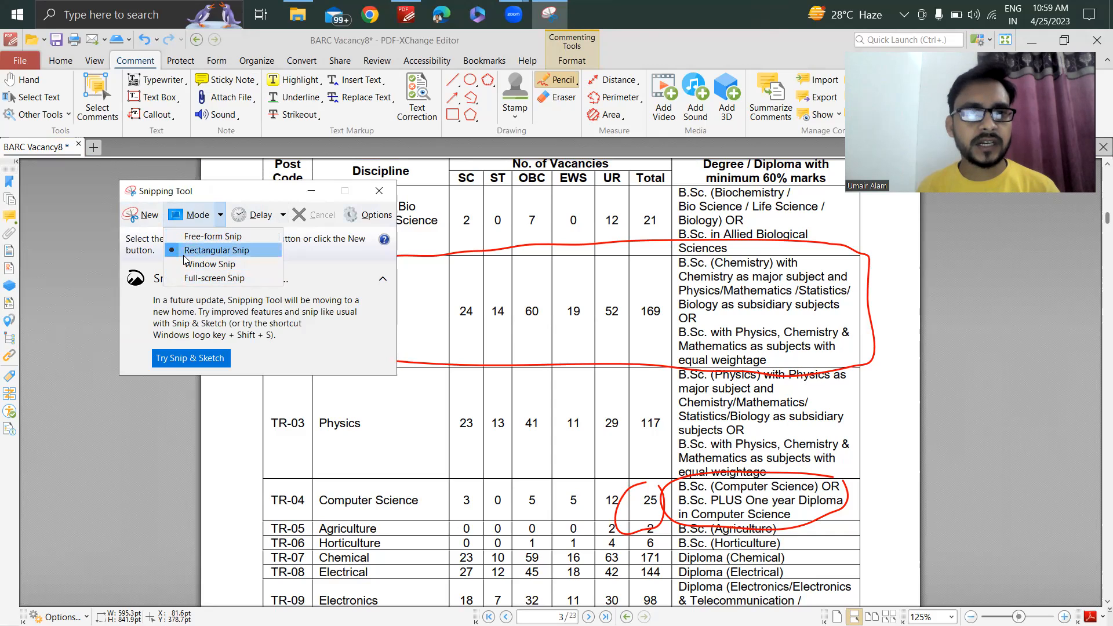
{"action": "left_click", "coordinate": [145, 218]}
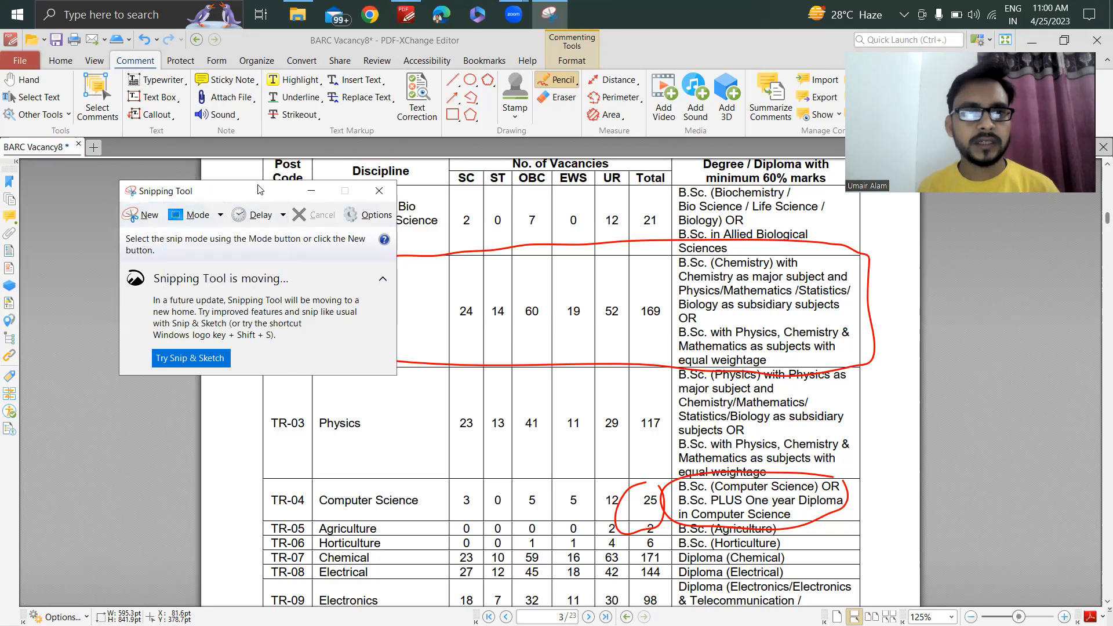
{"action": "left_click_drag", "start_coordinate": [259, 190], "coordinate": [195, 176]}
{"action": "left_click", "coordinate": [79, 202]}
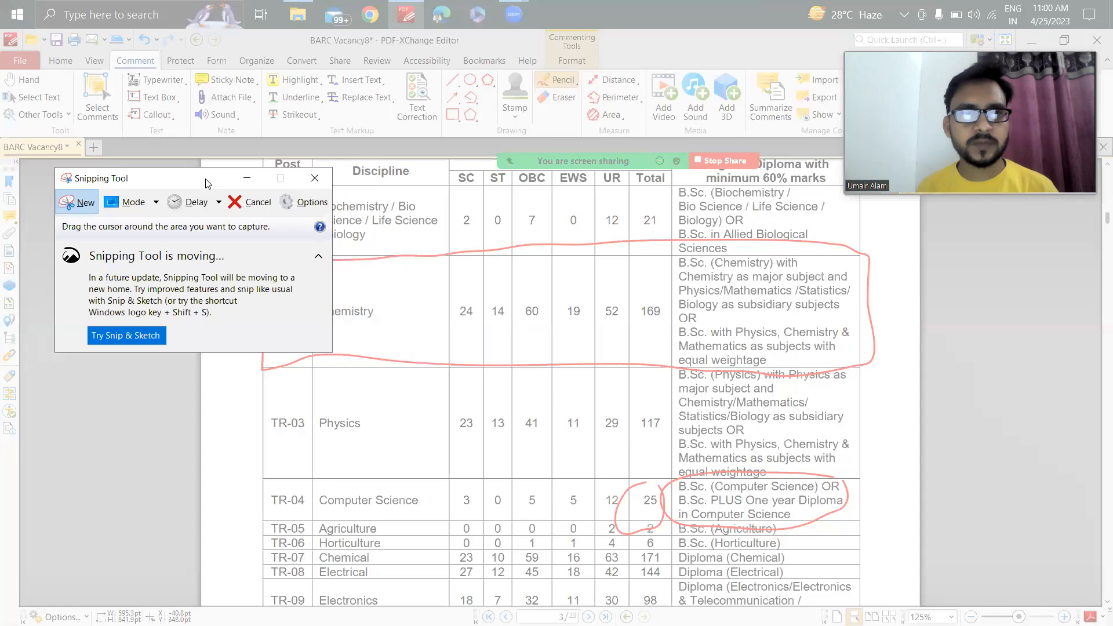
{"action": "left_click_drag", "start_coordinate": [206, 184], "coordinate": [194, 421]}
{"action": "left_click_drag", "start_coordinate": [247, 259], "coordinate": [859, 372]}
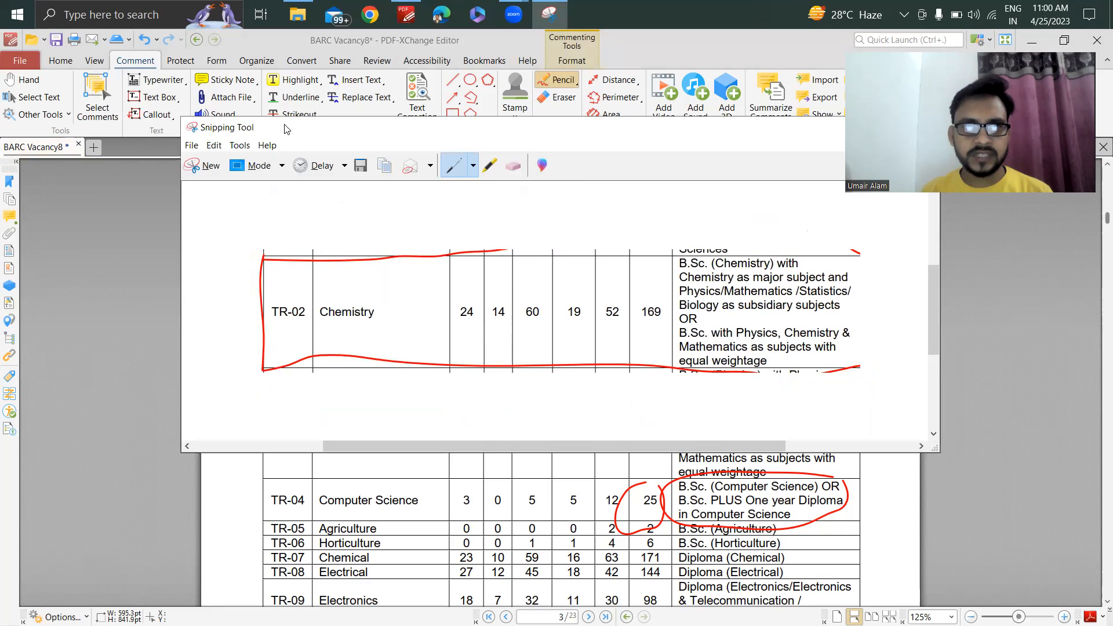
{"action": "left_click_drag", "start_coordinate": [286, 129], "coordinate": [187, 185]}
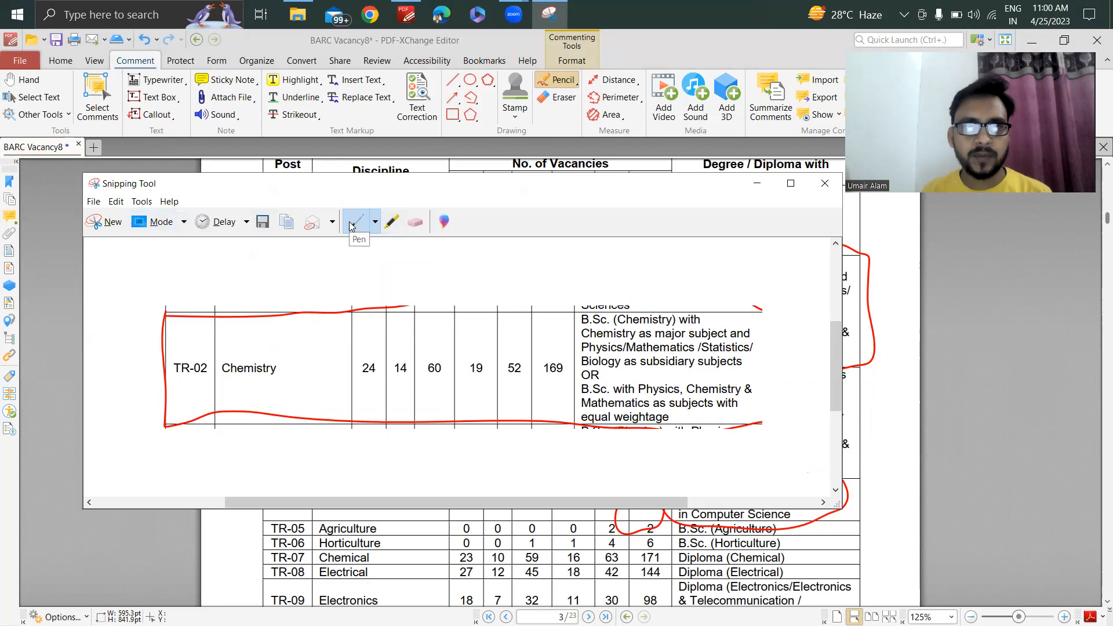
- Highlight "B.Sc. (Chemistry) with Chemistry as major subject" in yellow on the captured snip
{"action": "left_click", "coordinate": [375, 222]}
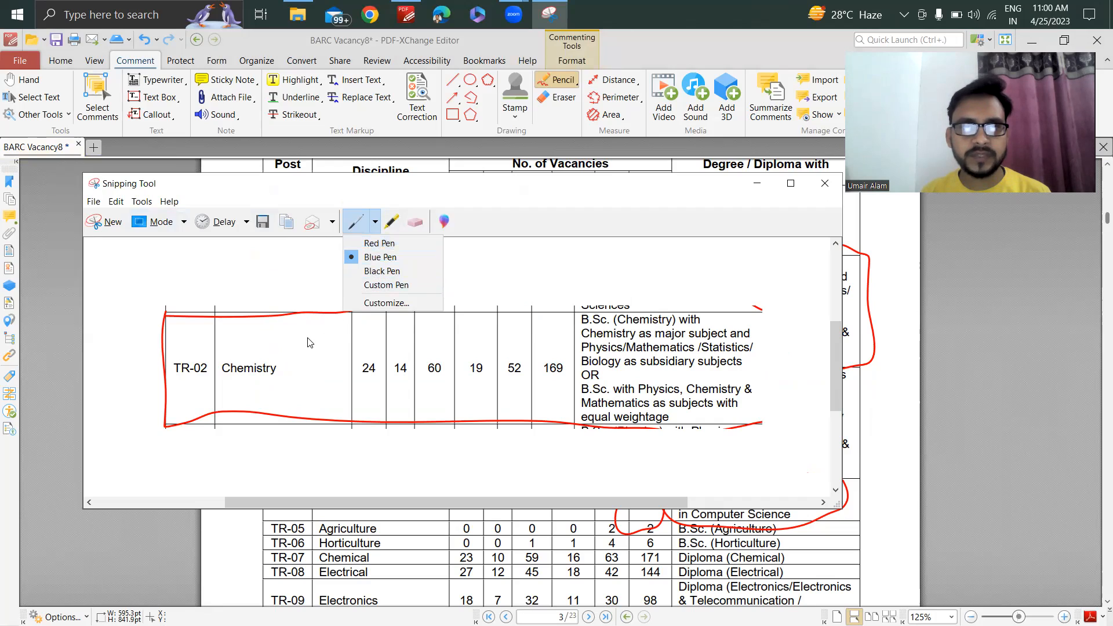
{"action": "left_click", "coordinate": [391, 225]}
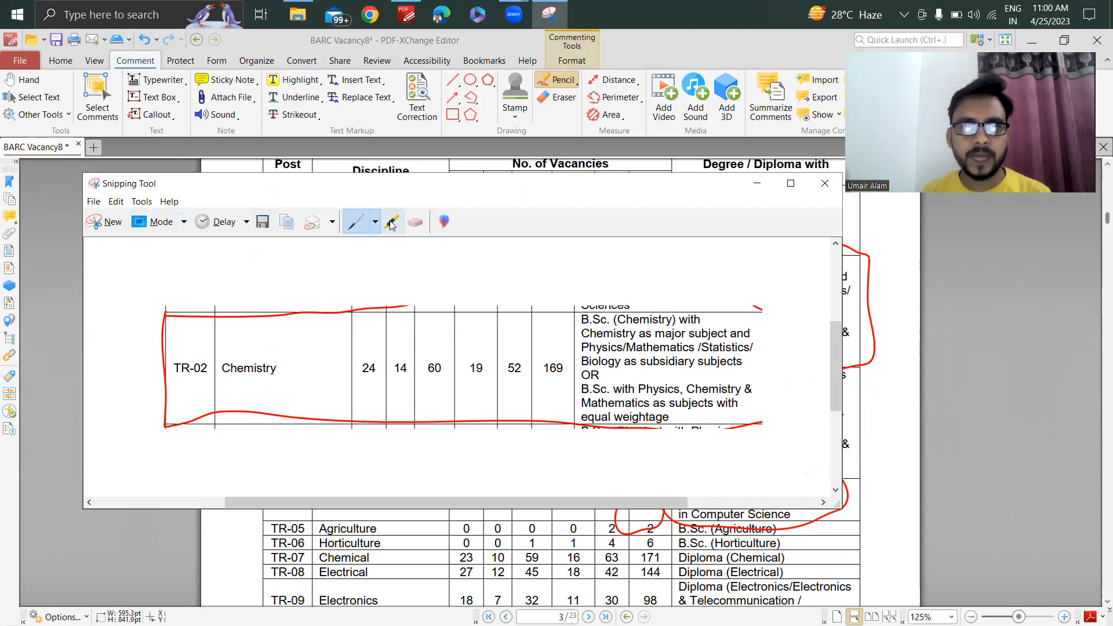
{"action": "left_click", "coordinate": [392, 225]}
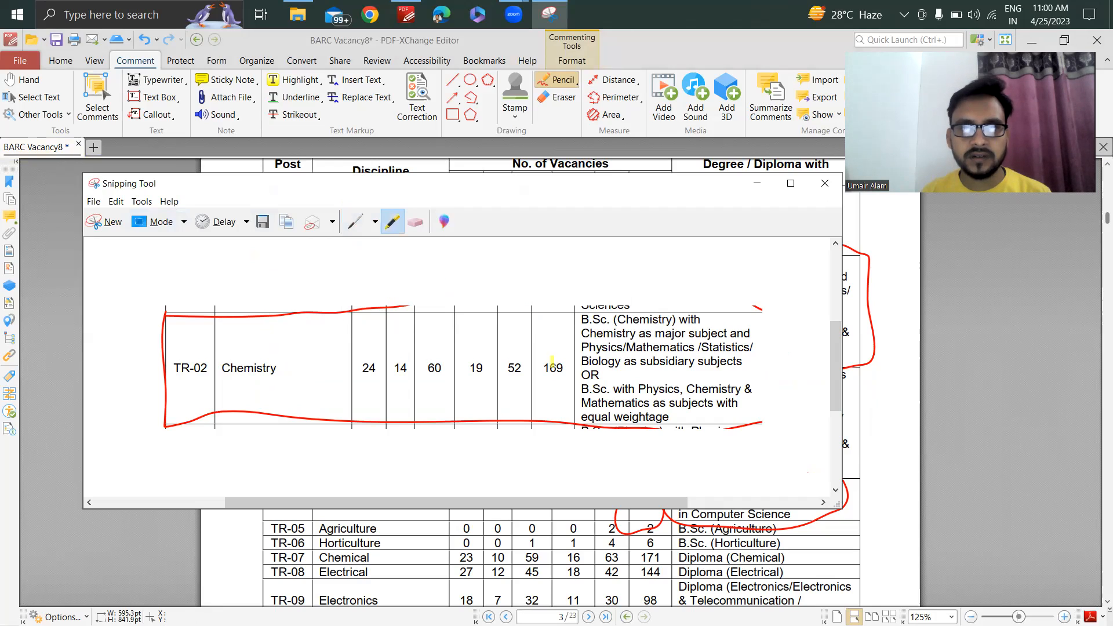
{"action": "left_click_drag", "start_coordinate": [580, 317], "coordinate": [712, 320]}
{"action": "left_click_drag", "start_coordinate": [580, 333], "coordinate": [731, 332]}
- Erase the stray mark near the Chemistry total and both yellow highlights over the degree text
{"action": "left_click", "coordinate": [418, 224]}
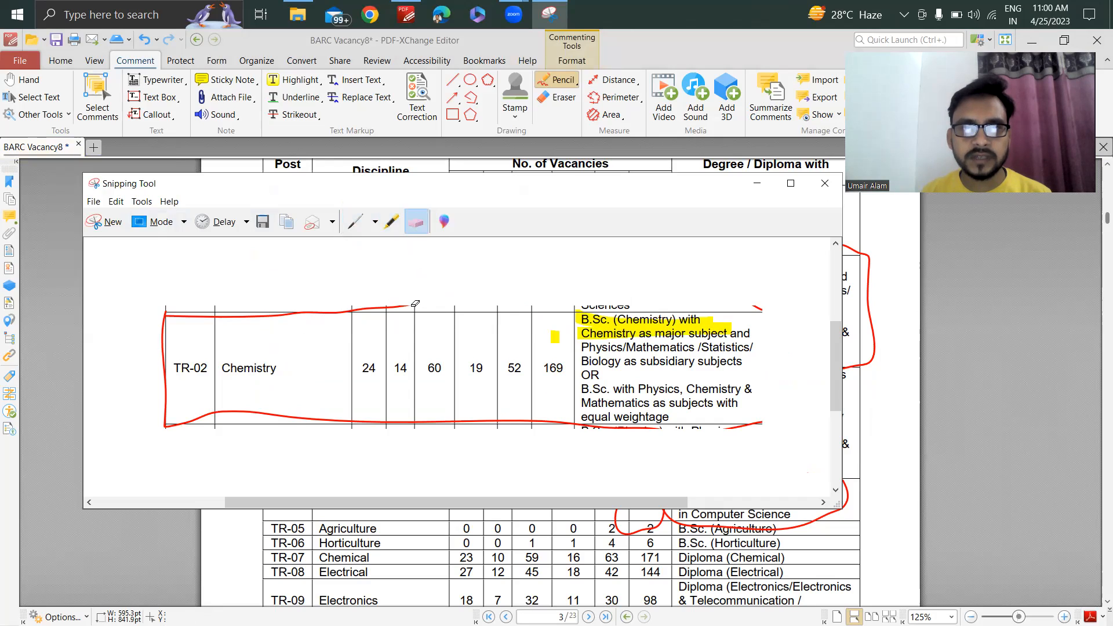
{"action": "left_click_drag", "start_coordinate": [552, 333], "coordinate": [560, 349]}
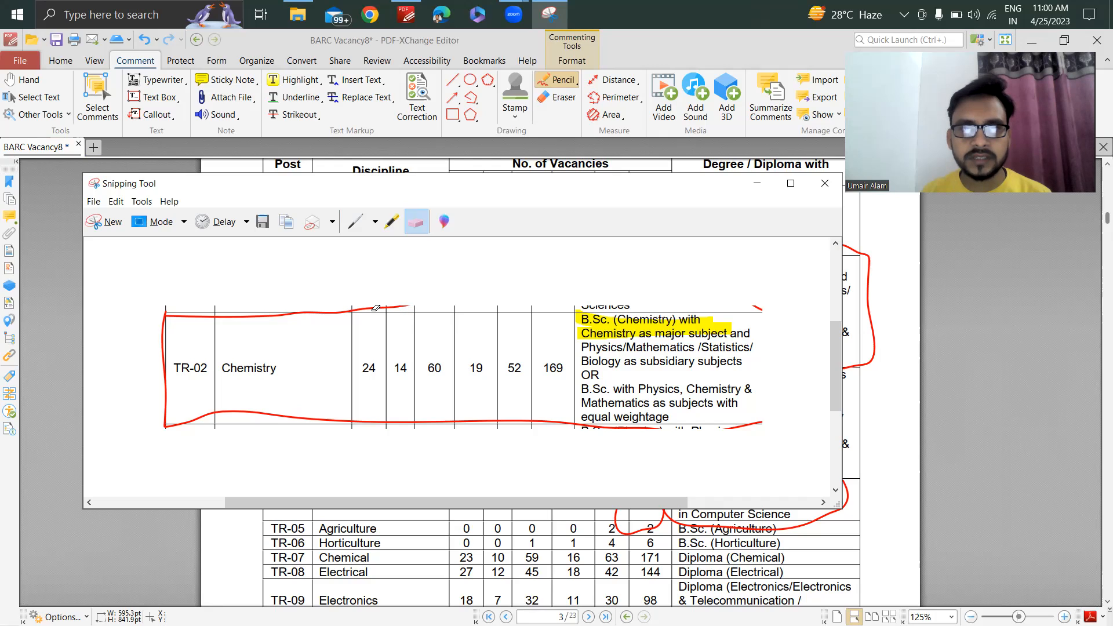
{"action": "left_click", "coordinate": [595, 320]}
{"action": "left_click", "coordinate": [594, 333]}
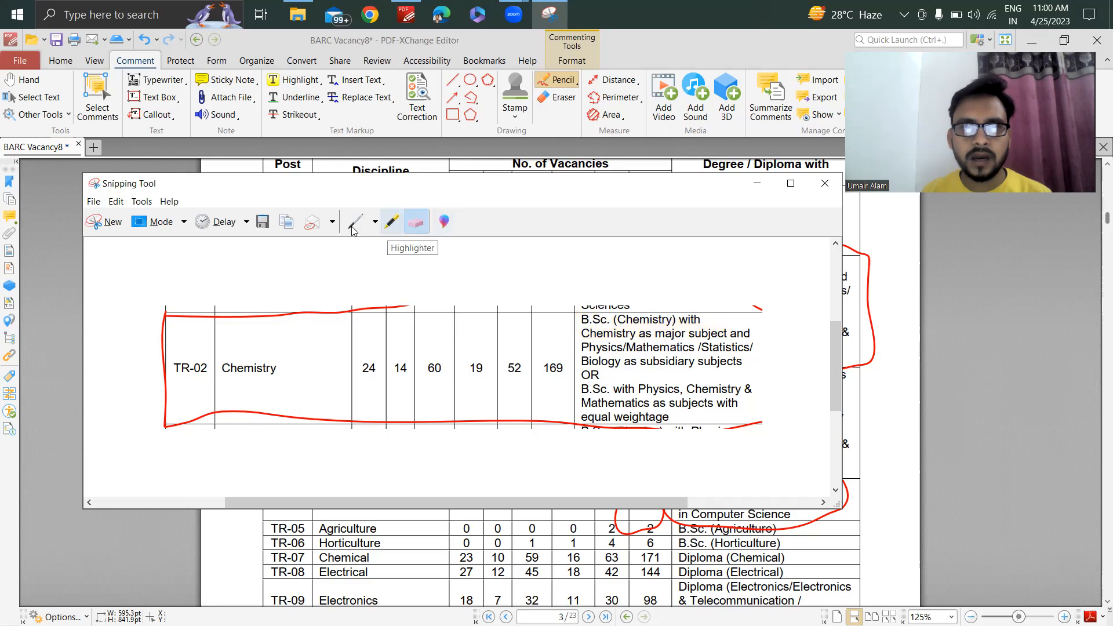
- Handwrite "24+6" with the Blue Pen above the Chemistry row in the snip
{"action": "left_click", "coordinate": [372, 224]}
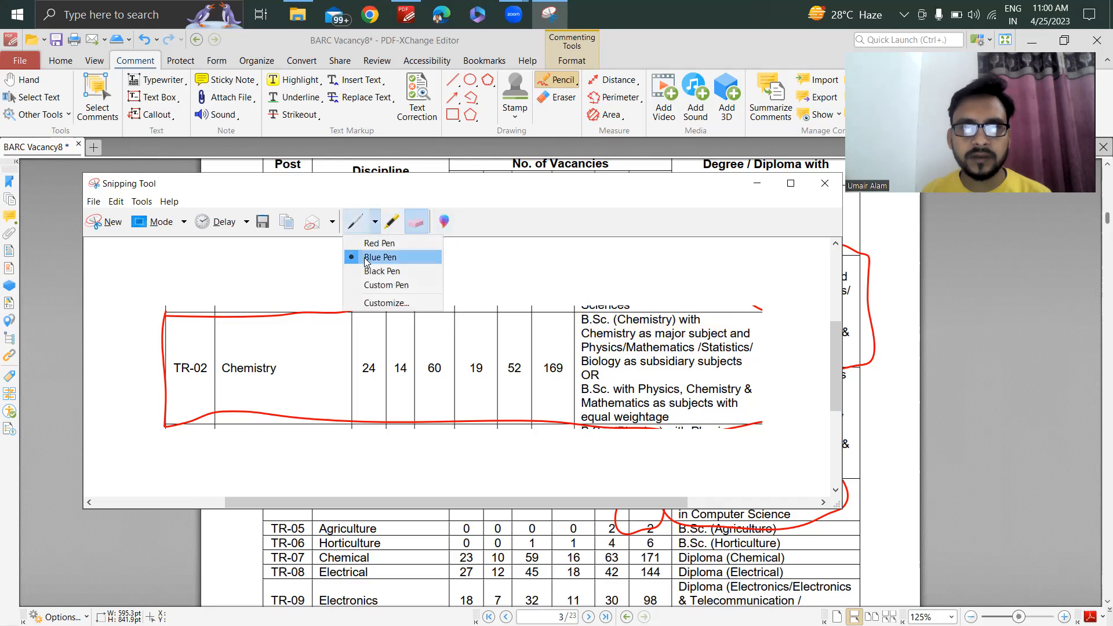
{"action": "left_click", "coordinate": [375, 256]}
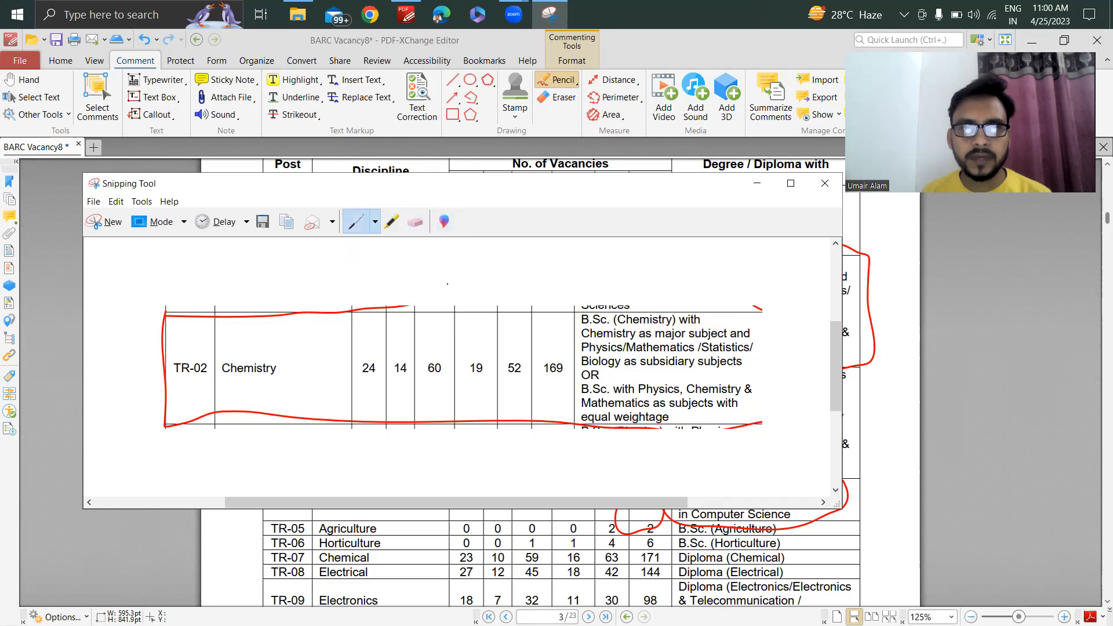
{"action": "mouse_move", "coordinate": [444, 265]}
{"action": "left_mouse_down"}
{"action": "mouse_move", "coordinate": [476, 296]}
{"action": "mouse_move", "coordinate": [492, 288]}
{"action": "left_mouse_up"}
{"action": "mouse_move", "coordinate": [491, 267]}
{"action": "left_mouse_down"}
{"action": "mouse_move", "coordinate": [487, 326]}
{"action": "mouse_move", "coordinate": [541, 284]}
{"action": "mouse_move", "coordinate": [530, 338]}
{"action": "left_mouse_up"}
{"action": "mouse_move", "coordinate": [576, 258]}
{"action": "left_mouse_down"}
{"action": "mouse_move", "coordinate": [550, 312]}
{"action": "mouse_move", "coordinate": [557, 300]}
{"action": "left_mouse_up"}
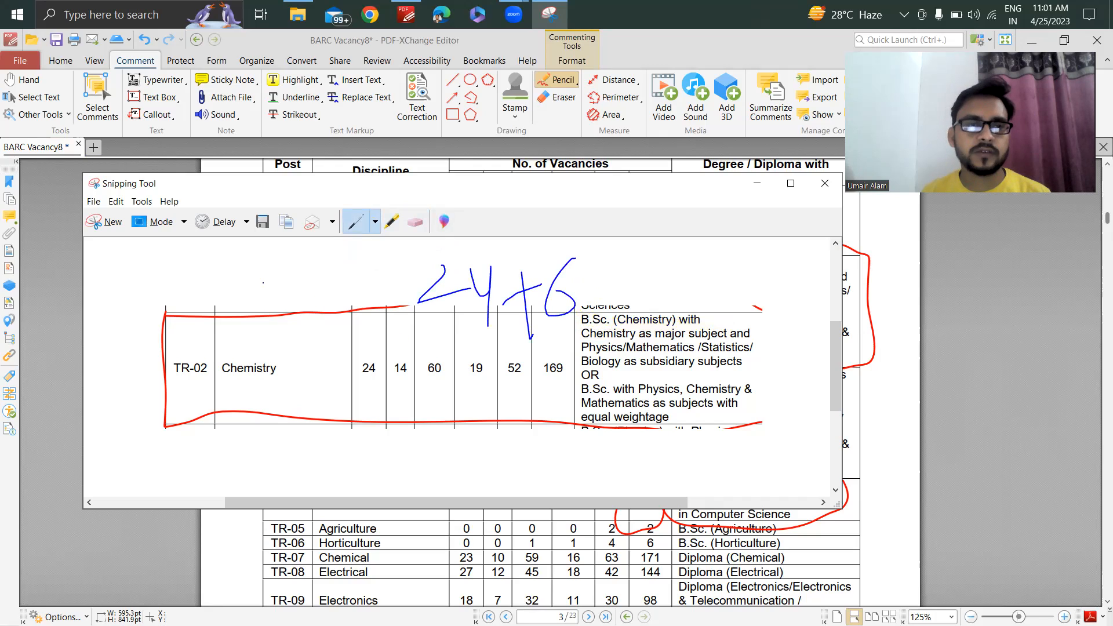
- Save the annotated snip as Capture.JPG in the Downloads folder, replacing the existing file
{"action": "left_click", "coordinate": [94, 202]}
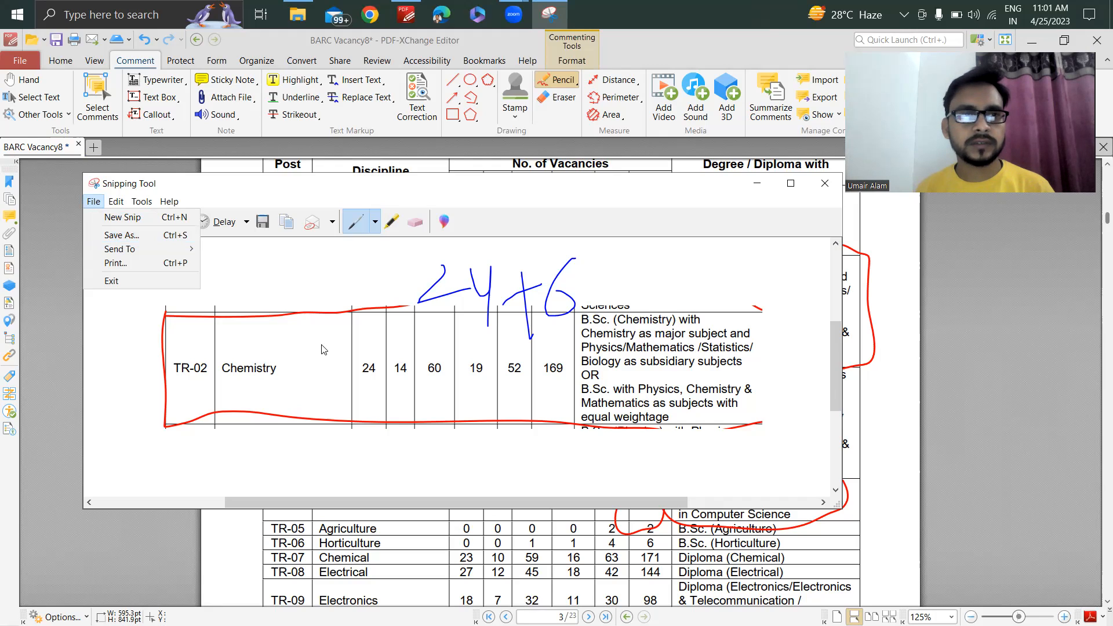
{"action": "left_click", "coordinate": [140, 238]}
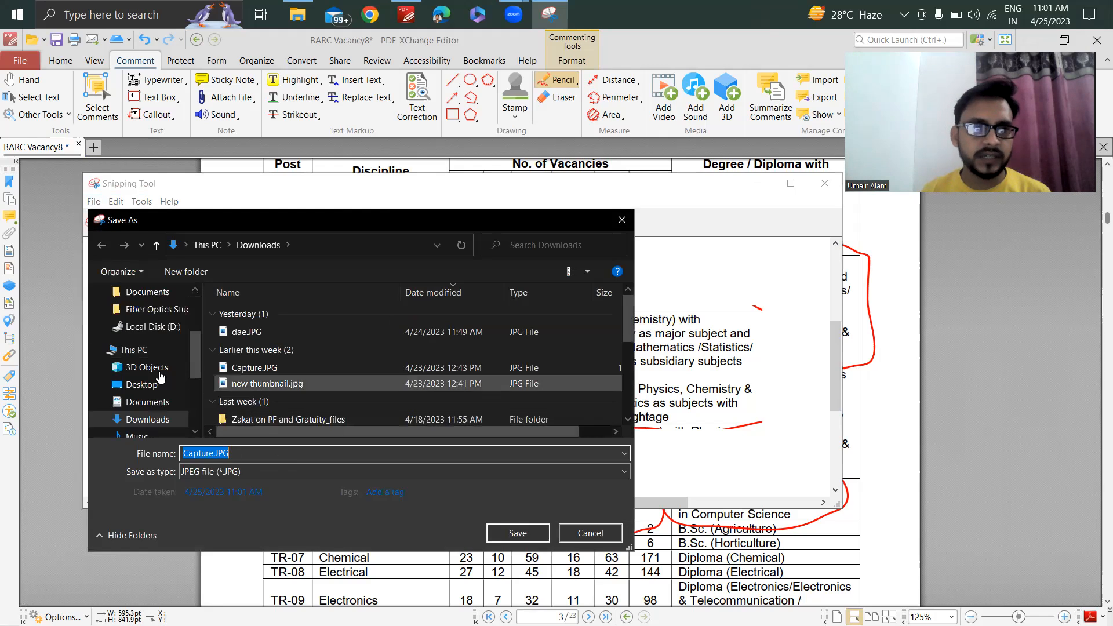
{"action": "left_click", "coordinate": [160, 420]}
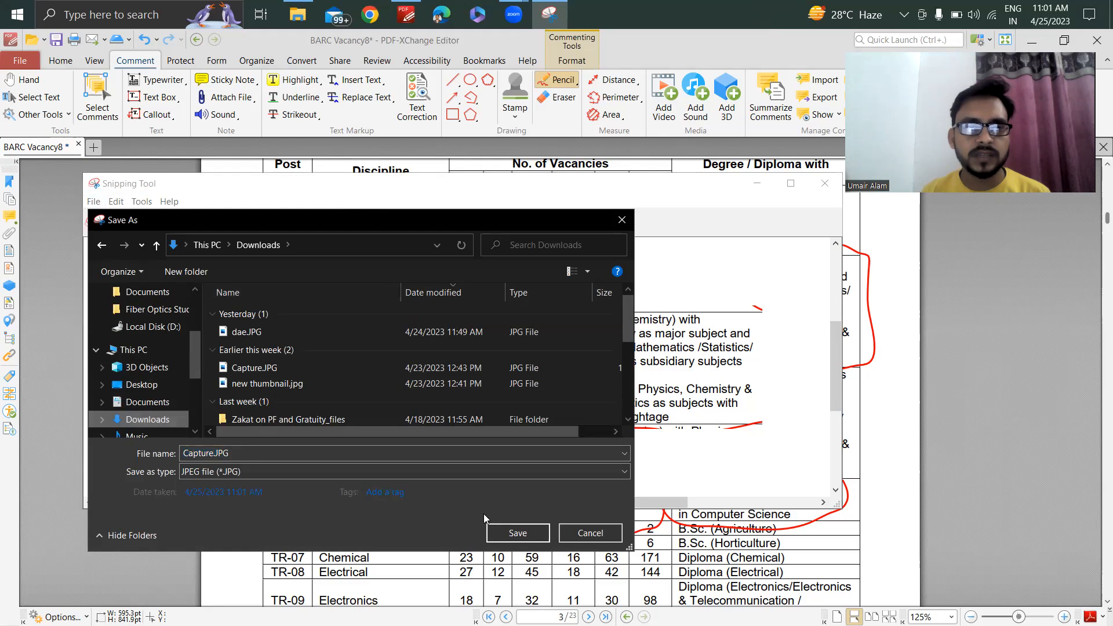
{"action": "left_click", "coordinate": [511, 534]}
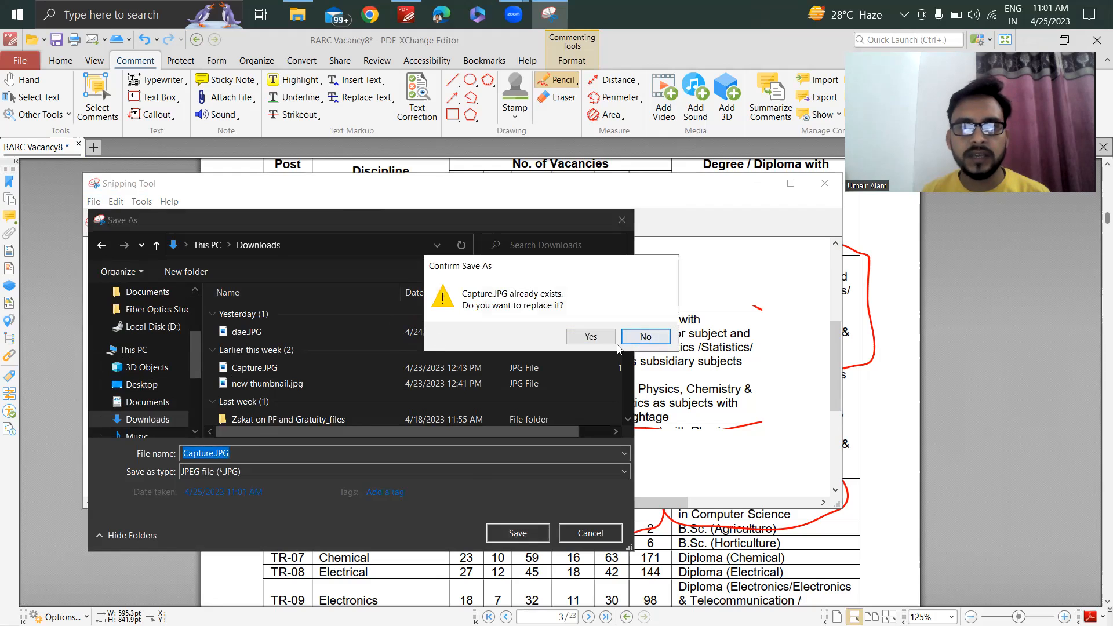
{"action": "left_click", "coordinate": [590, 336]}
- Reposition the snip window and draw a blue line under "24+6" that continues around the Chemistry degree requirements
{"action": "left_click_drag", "start_coordinate": [510, 196], "coordinate": [561, 210]}
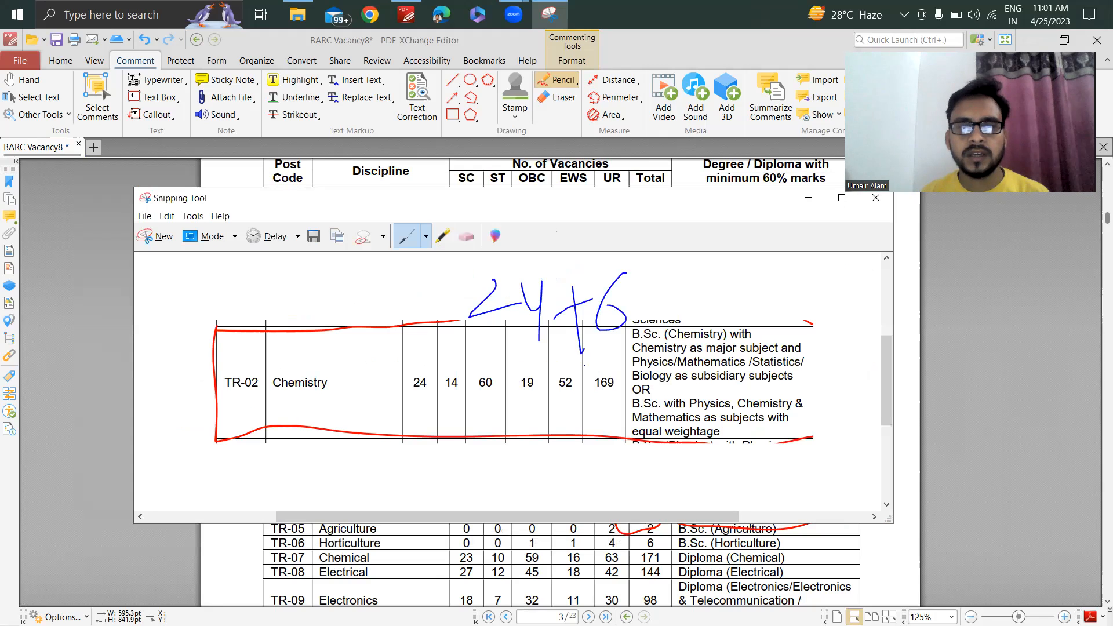
{"action": "mouse_move", "coordinate": [468, 320]}
{"action": "left_mouse_down"}
{"action": "mouse_move", "coordinate": [840, 317]}
{"action": "mouse_move", "coordinate": [852, 435]}
{"action": "mouse_move", "coordinate": [629, 450]}
{"action": "left_mouse_up"}
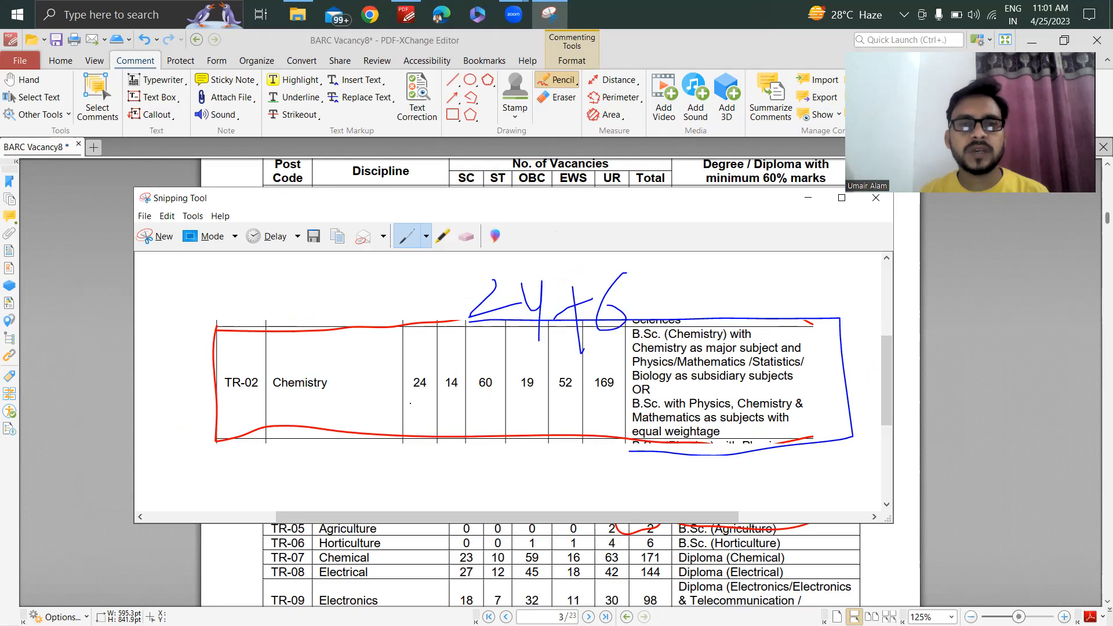
- Try a free-form screen snip and draw a curved blue stroke across the Chemistry row's vacancy numbers
{"action": "key", "text": "super+shift+s"}
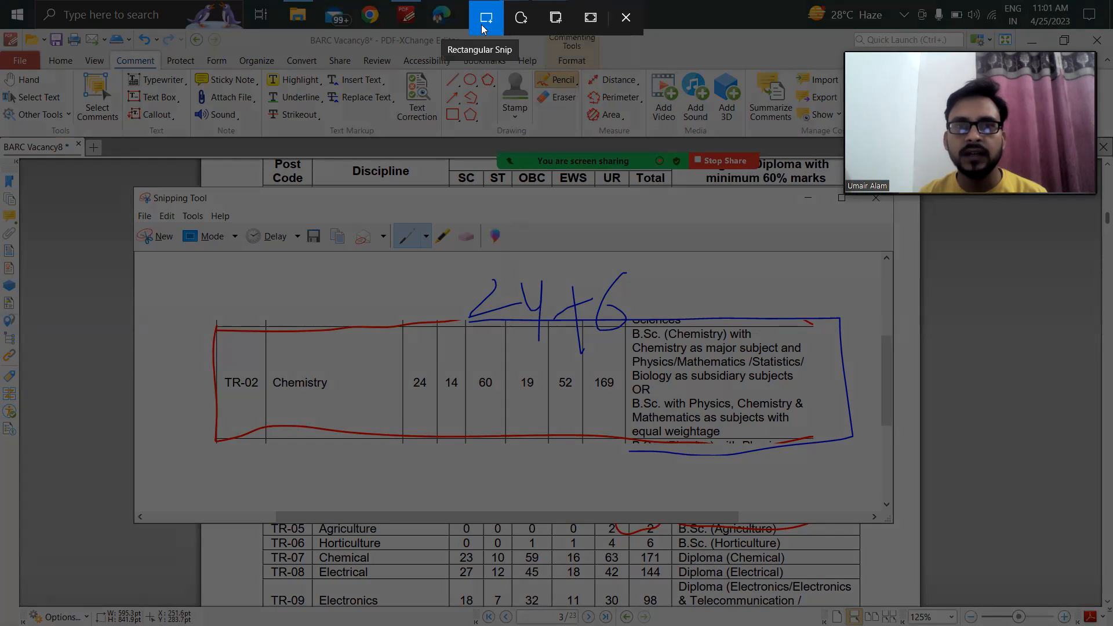
{"action": "left_click", "coordinate": [522, 22]}
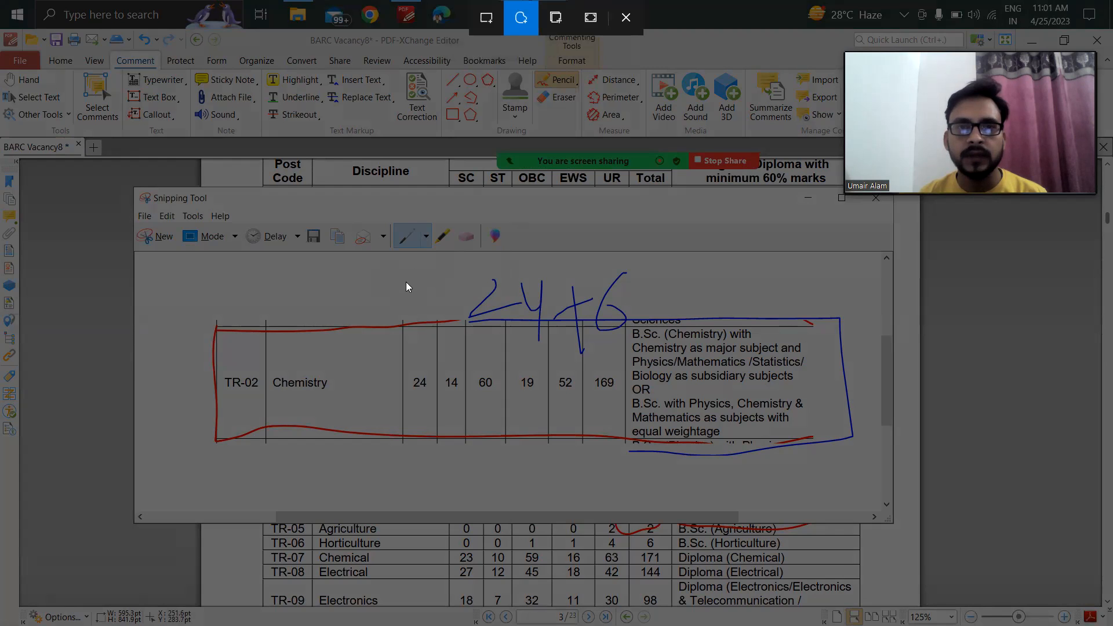
{"action": "mouse_move", "coordinate": [426, 328]}
{"action": "left_mouse_down"}
{"action": "mouse_move", "coordinate": [292, 267]}
{"action": "mouse_move", "coordinate": [382, 286]}
{"action": "mouse_move", "coordinate": [363, 297]}
{"action": "mouse_move", "coordinate": [618, 371]}
{"action": "left_mouse_up"}
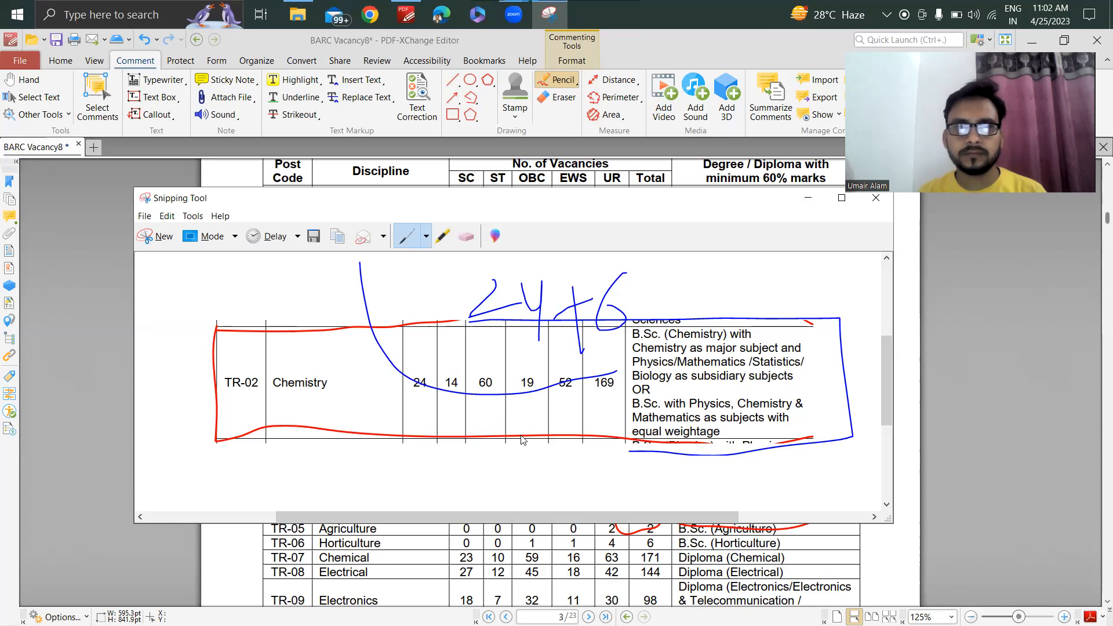
- Capture a rectangular screen snip of the annotated Chemistry image area
{"action": "key", "text": "super+shift+s"}
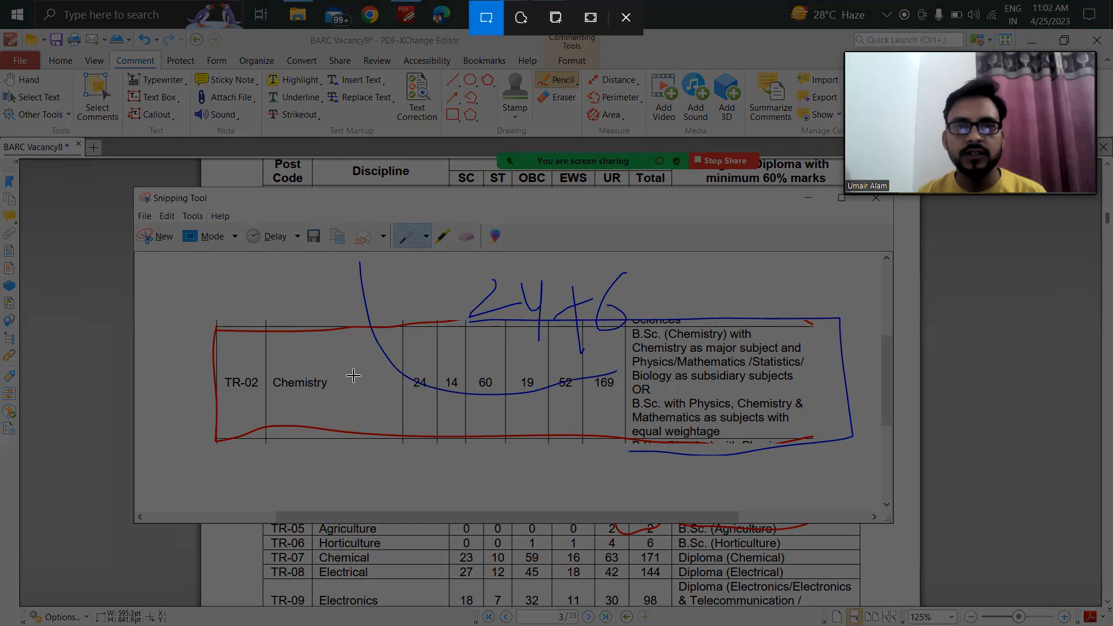
{"action": "left_click_drag", "start_coordinate": [184, 251], "coordinate": [851, 502]}
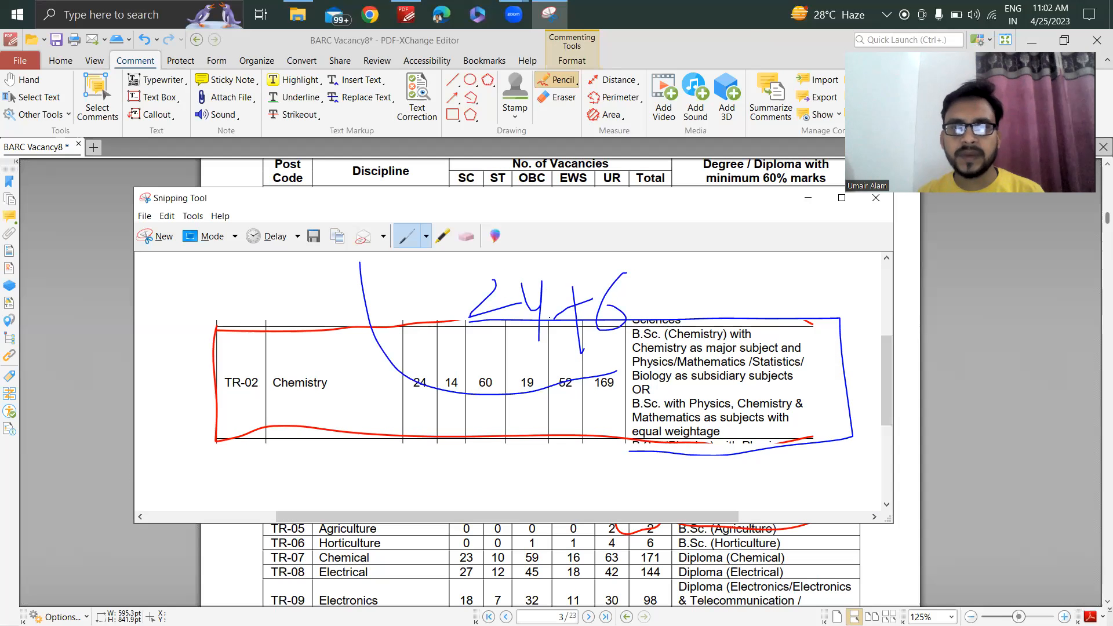
- Save the annotated snip as a JPEG file named SNIP in the Downloads folder
{"action": "right_click", "coordinate": [550, 323]}
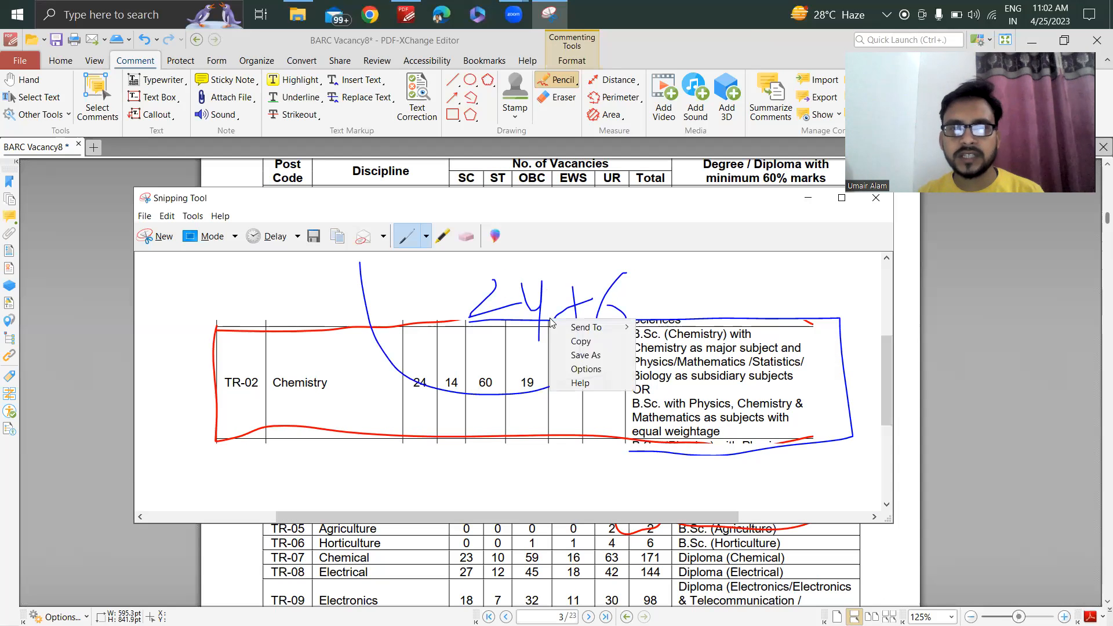
{"action": "left_click", "coordinate": [598, 354]}
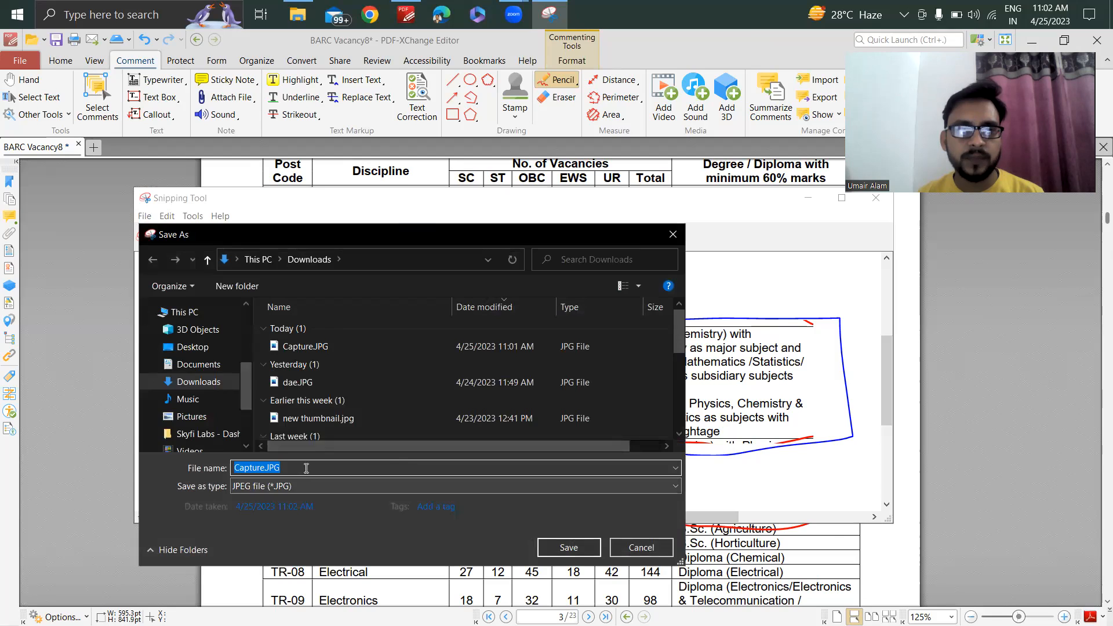
{"action": "type", "text": "SNIP"}
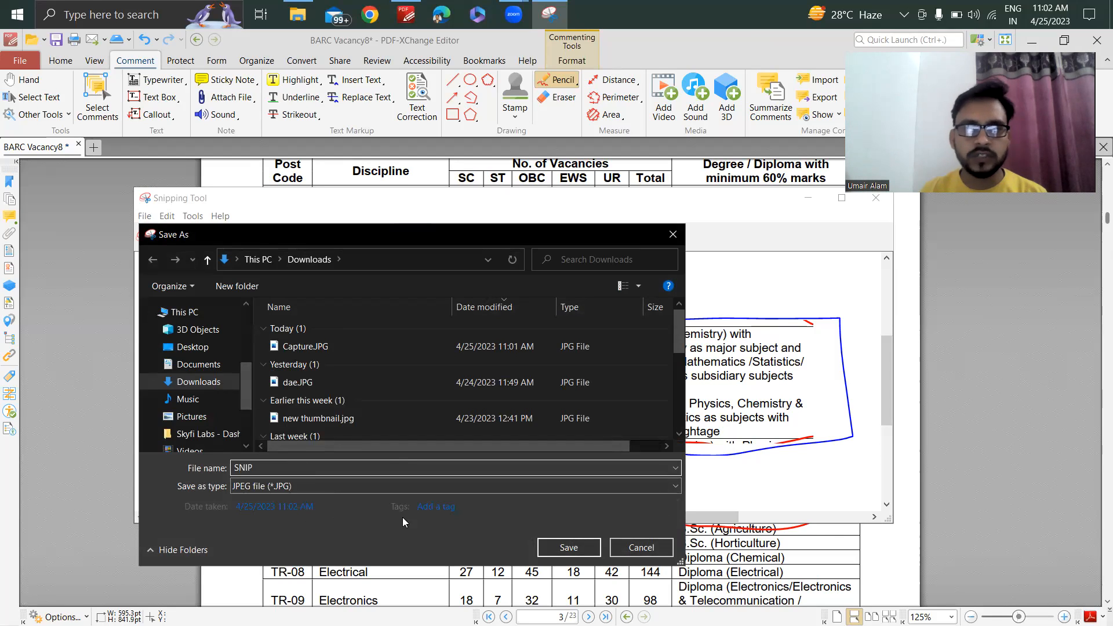
{"action": "left_click", "coordinate": [574, 546]}
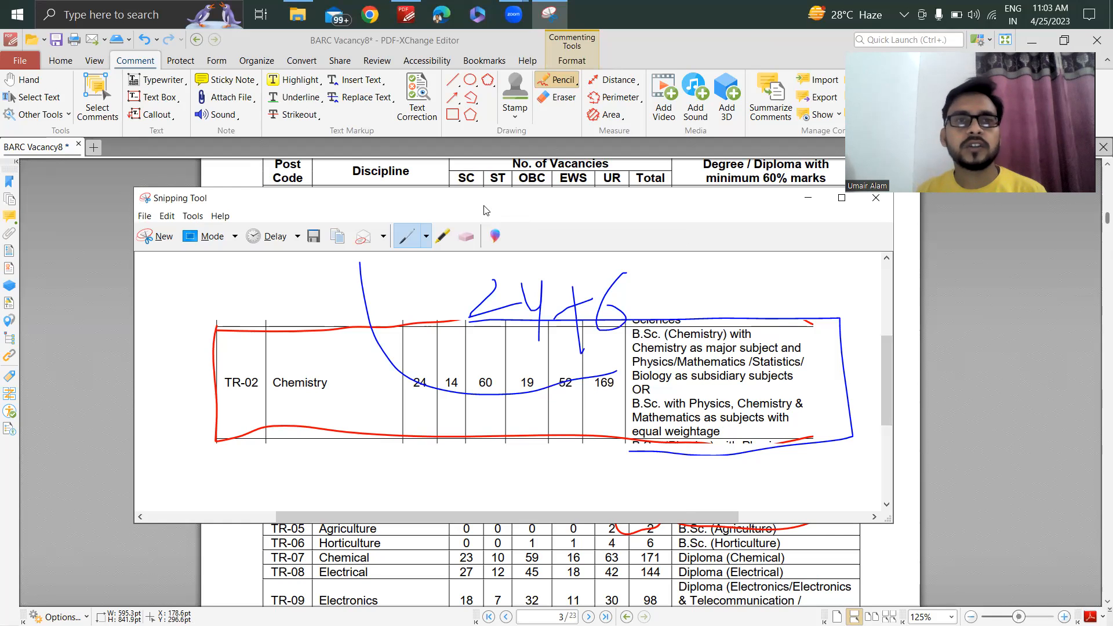
- Switch to File Explorer and open SNIP.JPG from the Downloads folder for editing in Paint 3D
{"action": "left_click", "coordinate": [298, 12]}
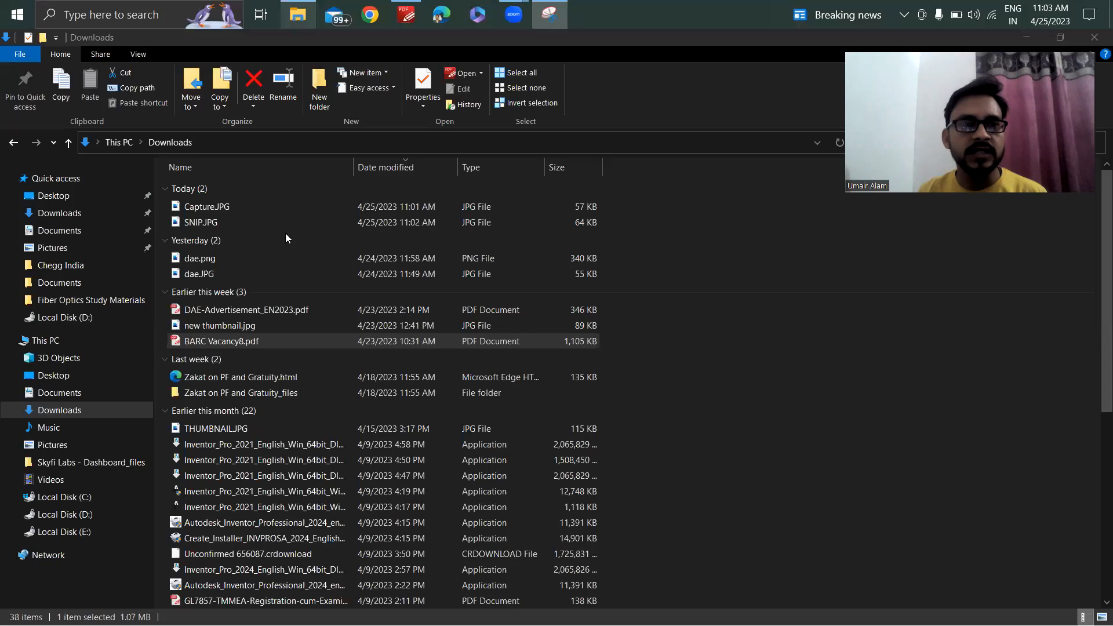
{"action": "left_click", "coordinate": [268, 210]}
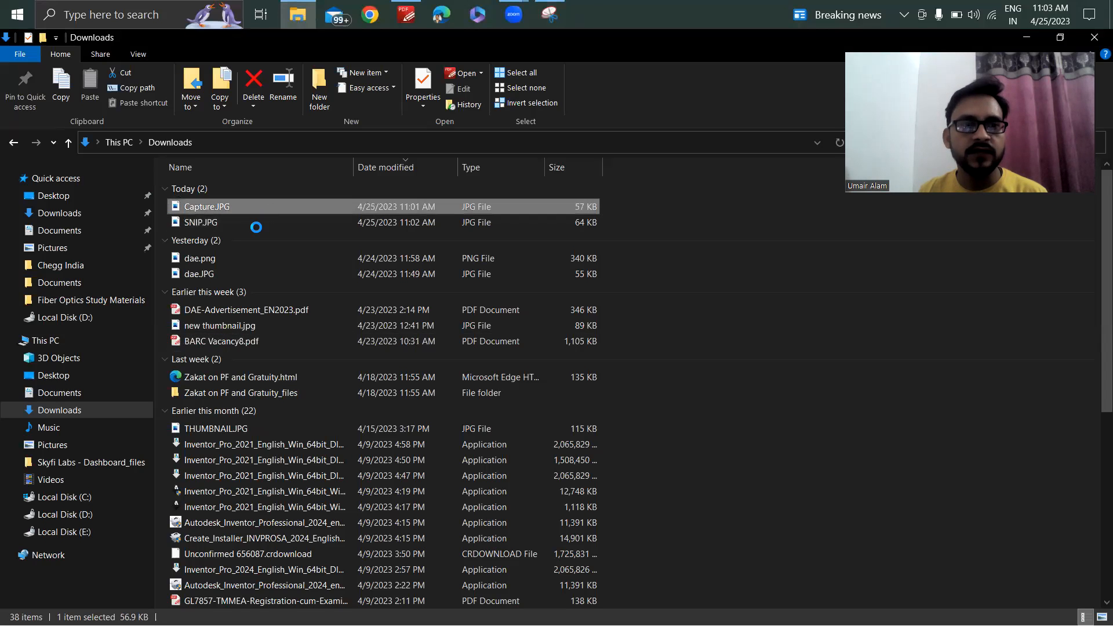
{"action": "left_click", "coordinate": [256, 223]}
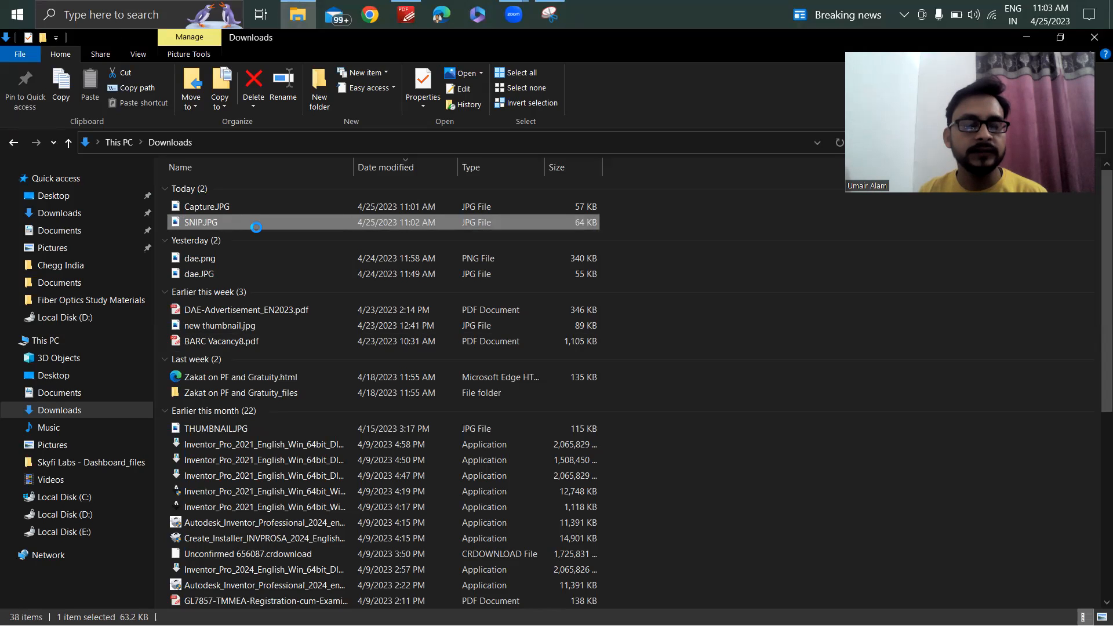
{"action": "right_click", "coordinate": [300, 226]}
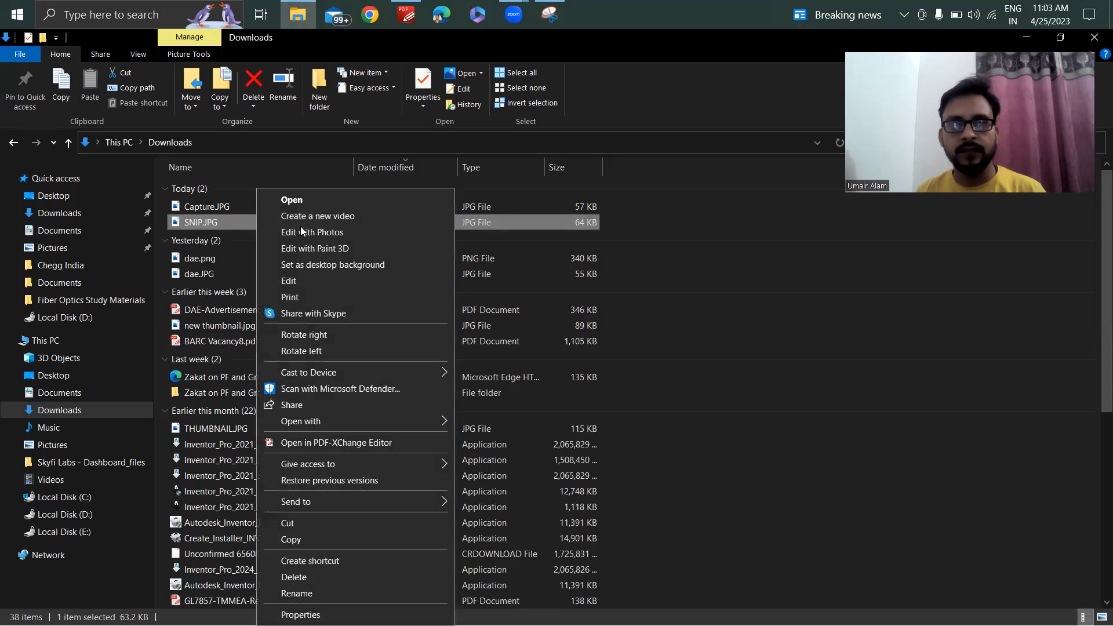
{"action": "left_click", "coordinate": [352, 248]}
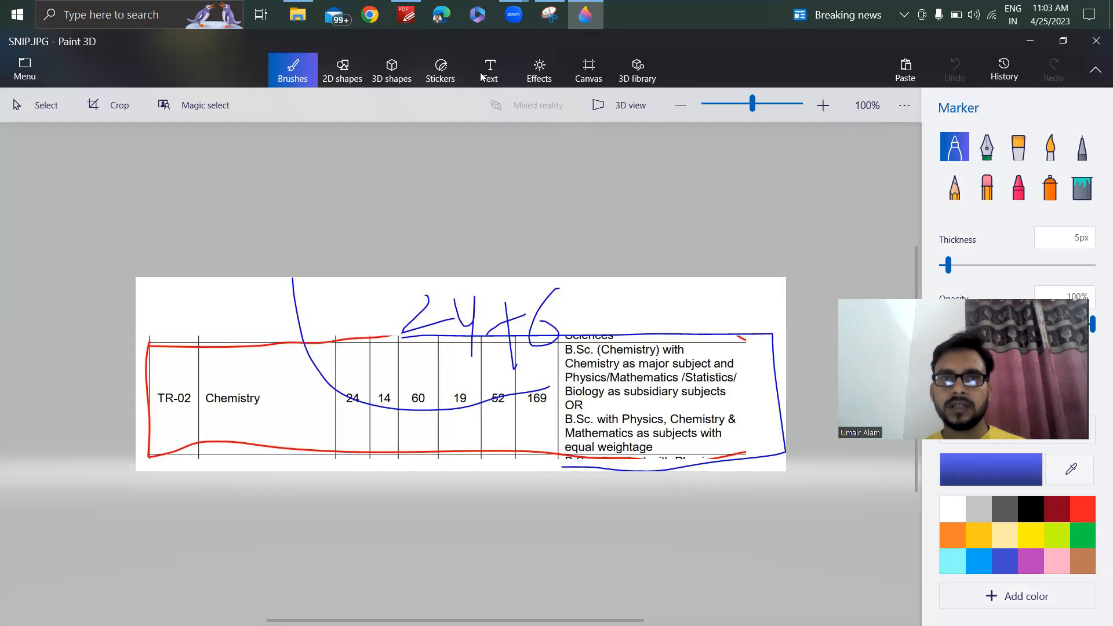
- Open the canvas options and enlarge the canvas to about 1337 × 675 px, adding blank space above and beside the Chemistry snip
{"action": "left_click", "coordinate": [904, 105]}
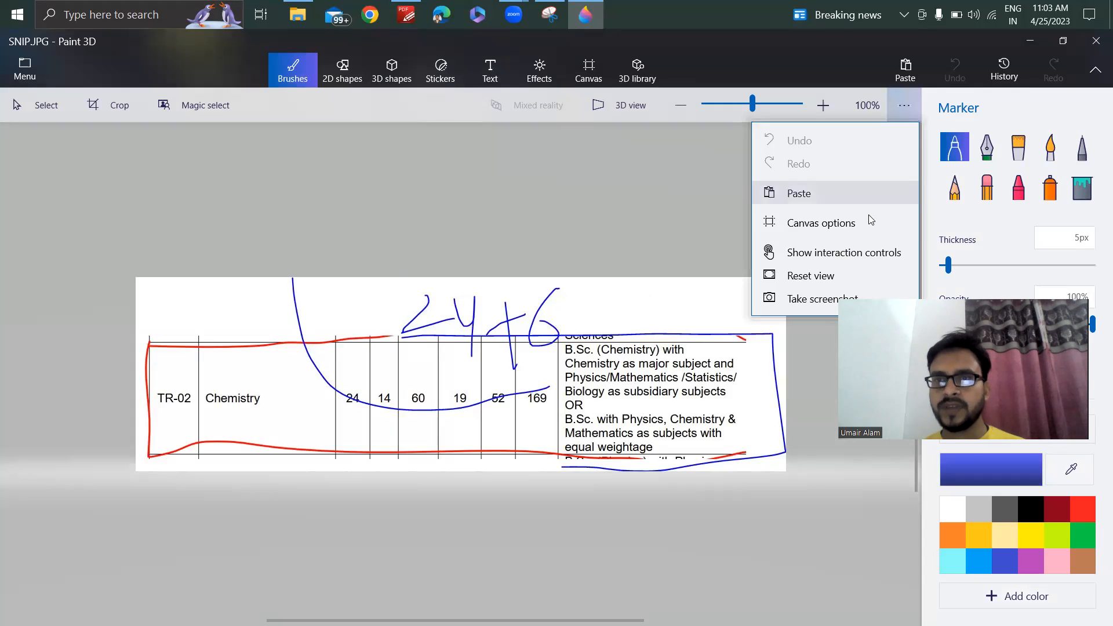
{"action": "left_click", "coordinate": [818, 226]}
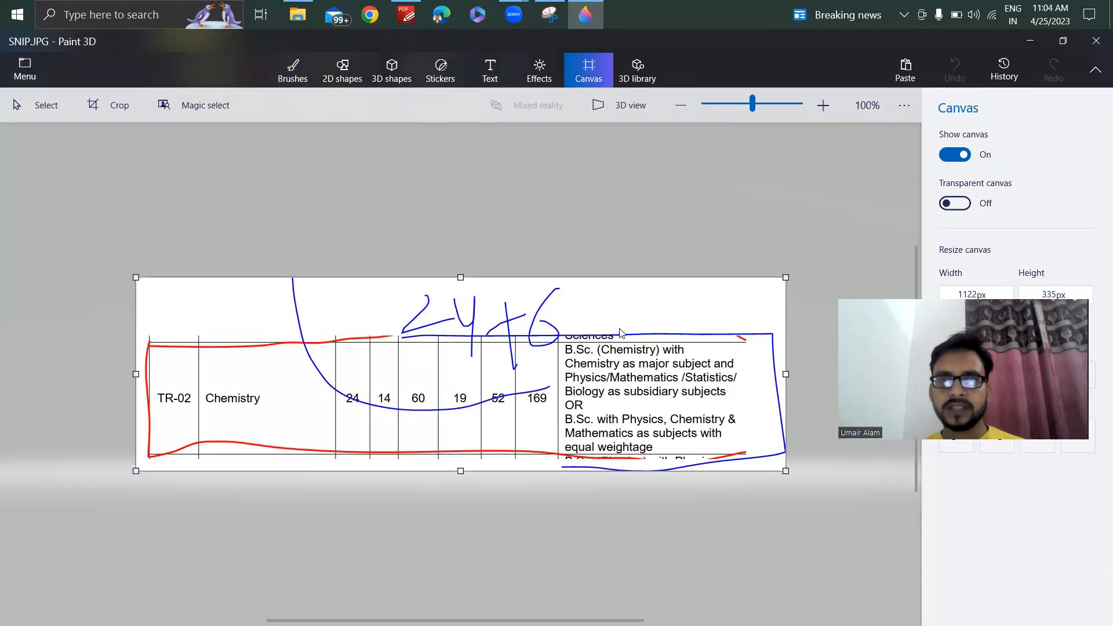
{"action": "left_click_drag", "start_coordinate": [459, 253], "coordinate": [452, 168]}
{"action": "left_click_drag", "start_coordinate": [138, 374], "coordinate": [11, 375]}
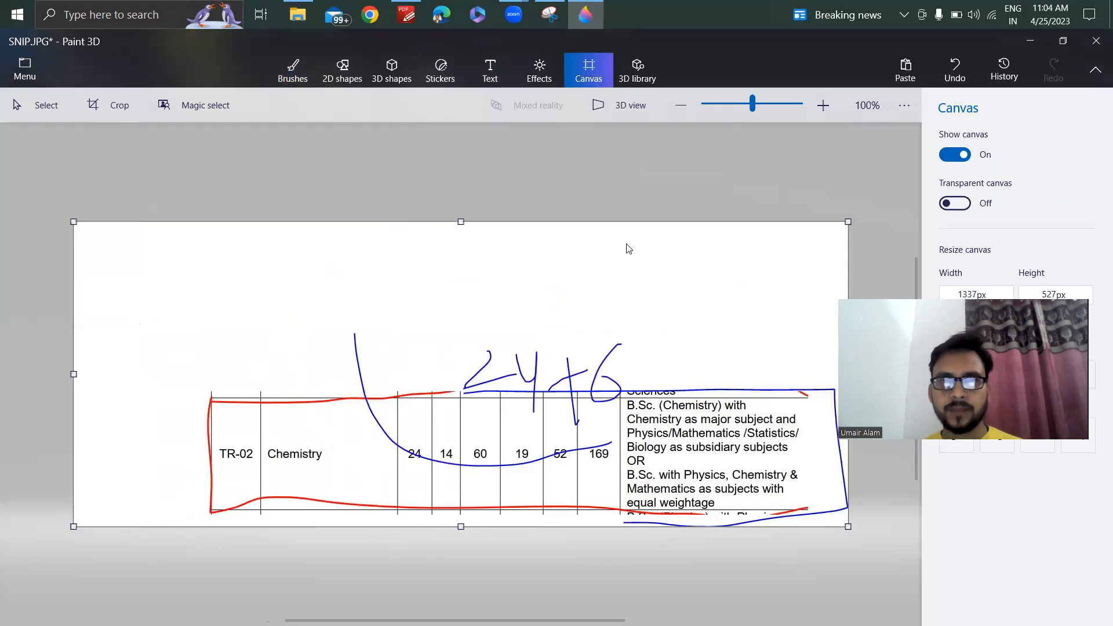
{"action": "left_click_drag", "start_coordinate": [460, 225], "coordinate": [455, 139]}
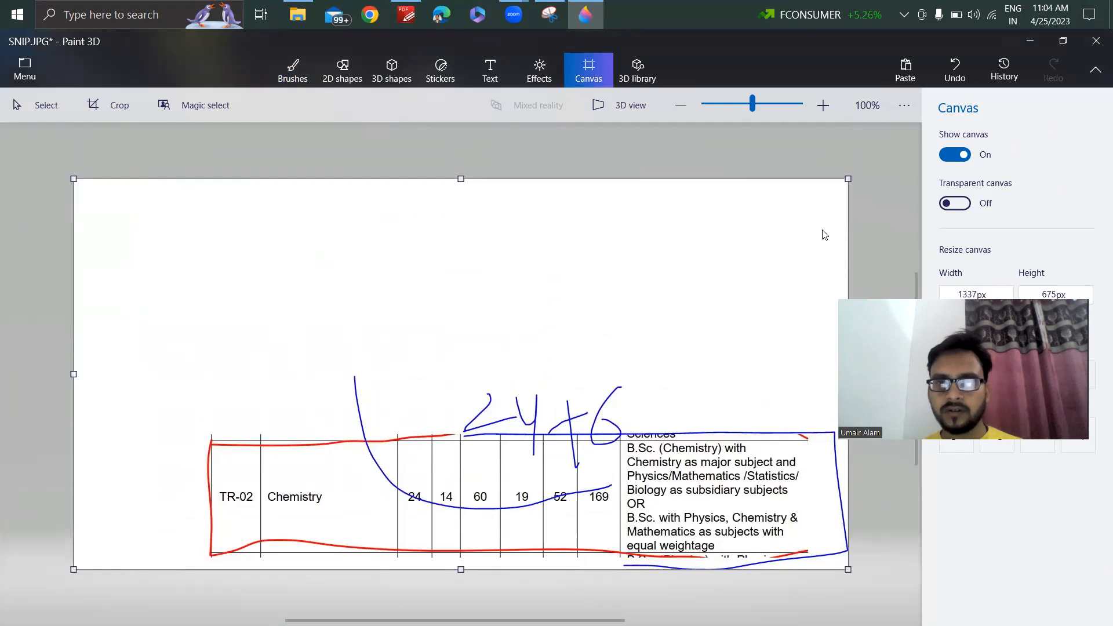
- Resize the canvas to about 646 × 398 px so that the Chemistry snip is cut off and only blank space remains
{"action": "left_click_drag", "start_coordinate": [710, 202], "coordinate": [651, 209]}
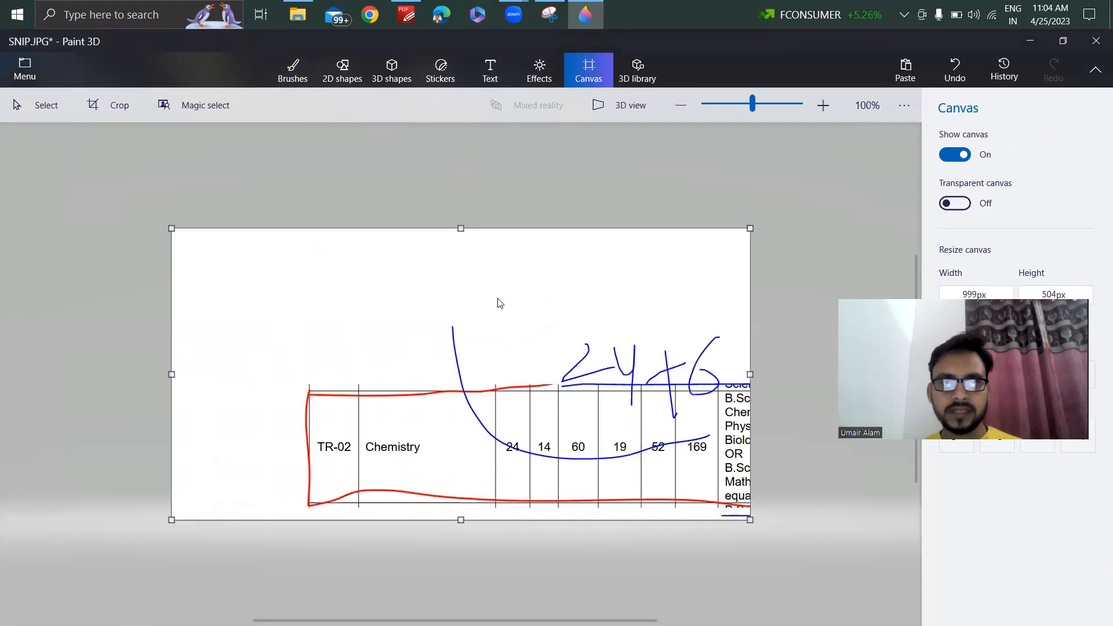
{"action": "left_click_drag", "start_coordinate": [451, 178], "coordinate": [438, 189]}
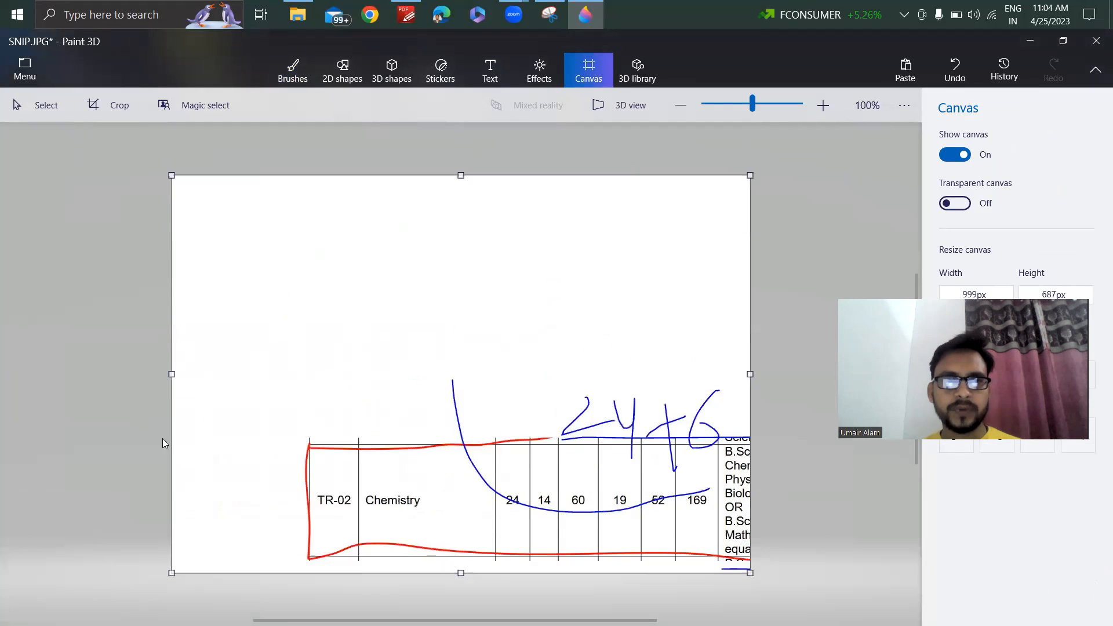
{"action": "left_click_drag", "start_coordinate": [173, 377], "coordinate": [33, 377]}
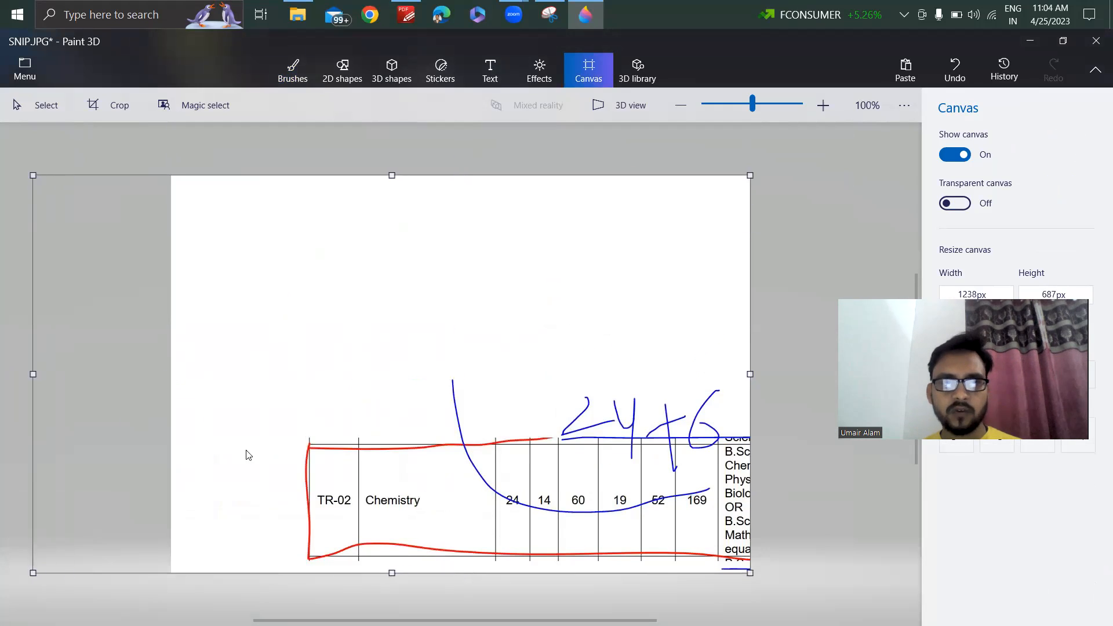
{"action": "left_click_drag", "start_coordinate": [819, 373], "coordinate": [527, 374]}
{"action": "left_click_drag", "start_coordinate": [462, 570], "coordinate": [446, 400]}
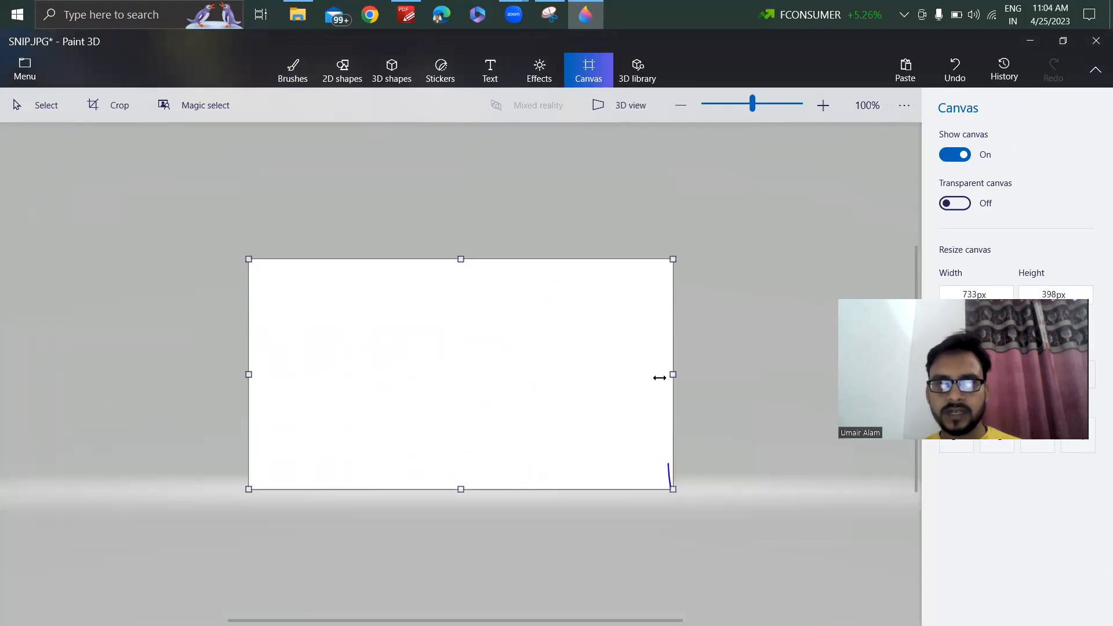
{"action": "left_click_drag", "start_coordinate": [670, 371], "coordinate": [620, 371]}
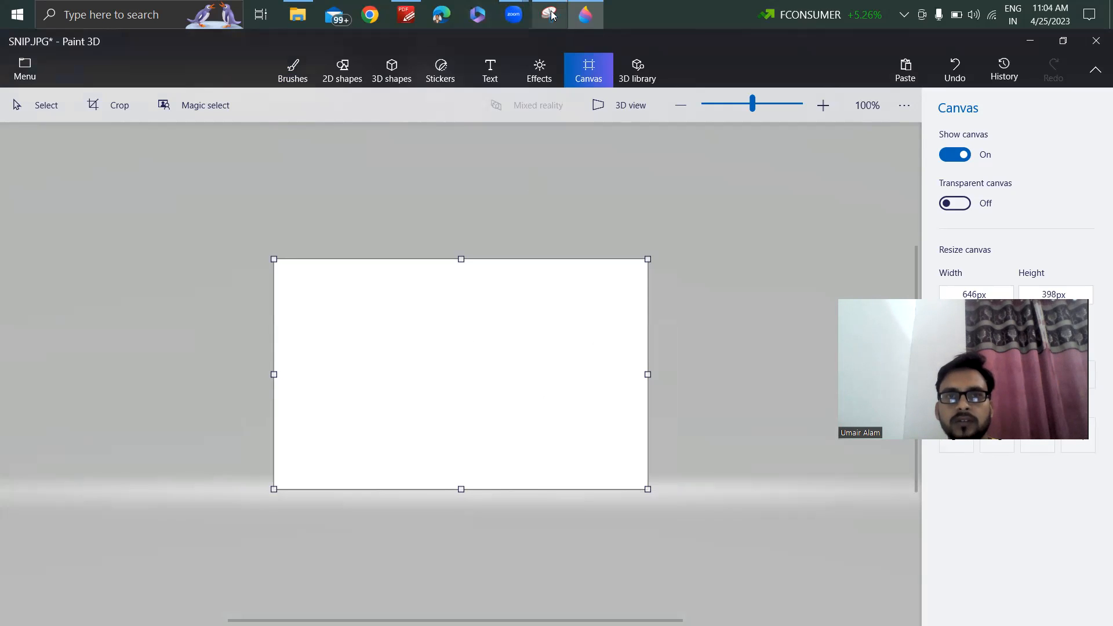
- Switch to the BARC Vacancy8 PDF and capture a rectangular screen snip of the TR-16 Industrial Safety vacancy table on page 4
{"action": "mouse_move", "coordinate": [552, 16]}
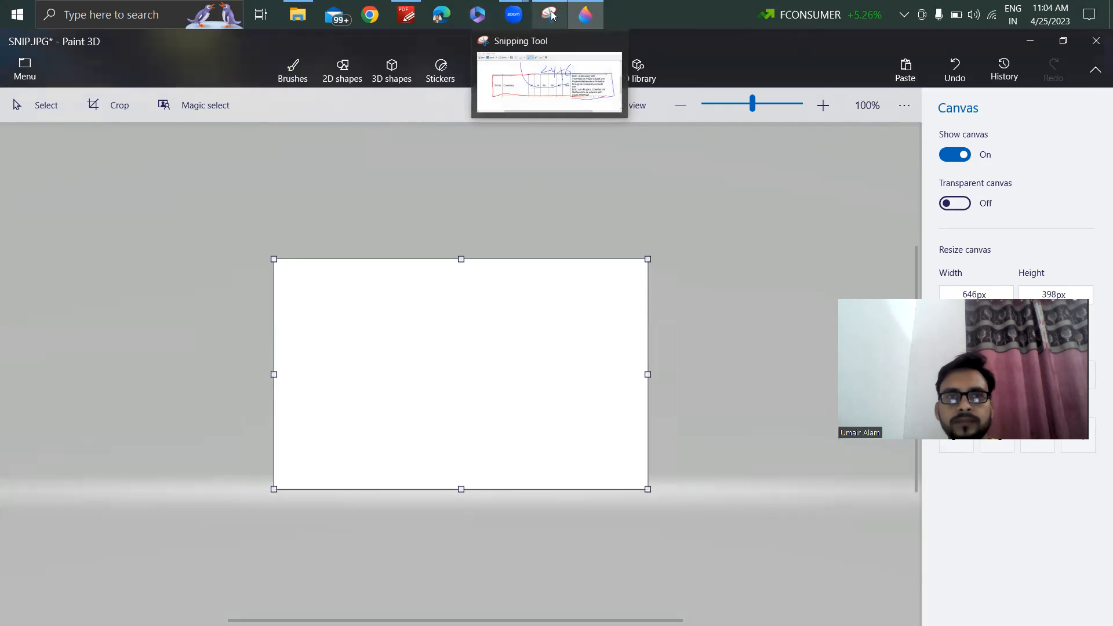
{"action": "left_click", "coordinate": [552, 15]}
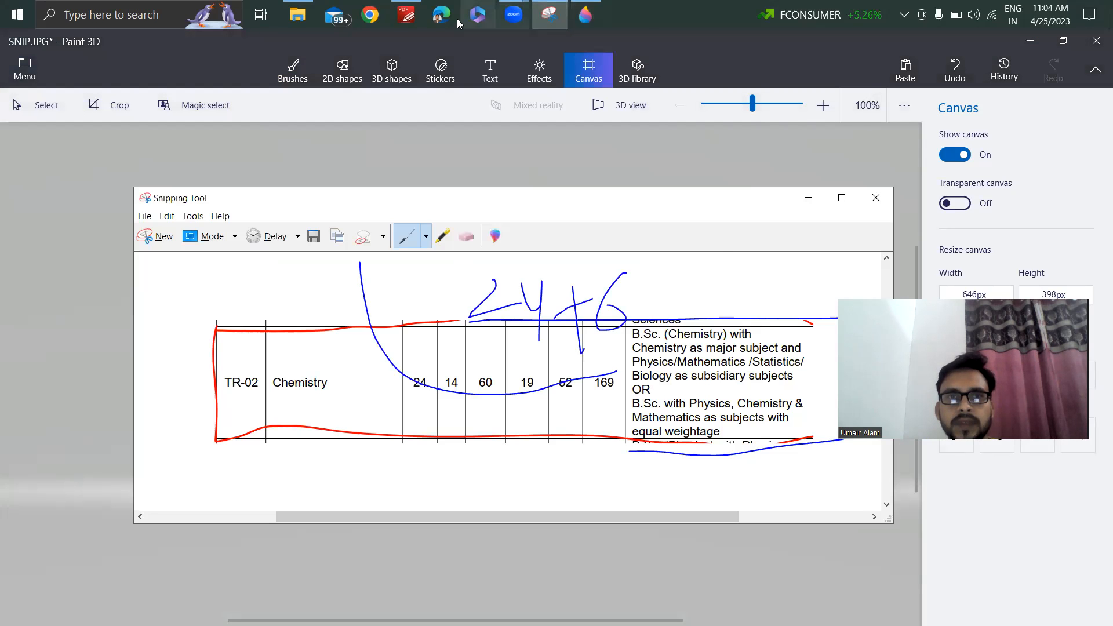
{"action": "left_click", "coordinate": [407, 14]}
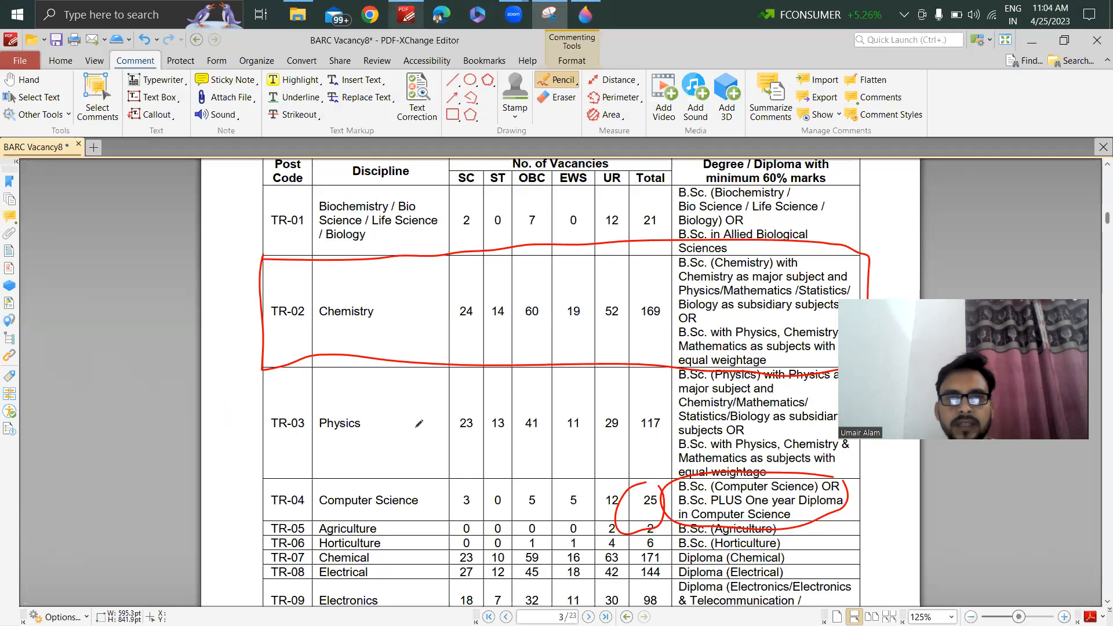
{"action": "scroll", "coordinate": [418, 426], "scroll_direction": "down", "scroll_amount": 8}
{"action": "key", "text": "Escape"}
{"action": "scroll", "coordinate": [416, 428], "scroll_direction": "up", "scroll_amount": 1}
{"action": "scroll", "coordinate": [416, 429], "scroll_direction": "down", "scroll_amount": 1}
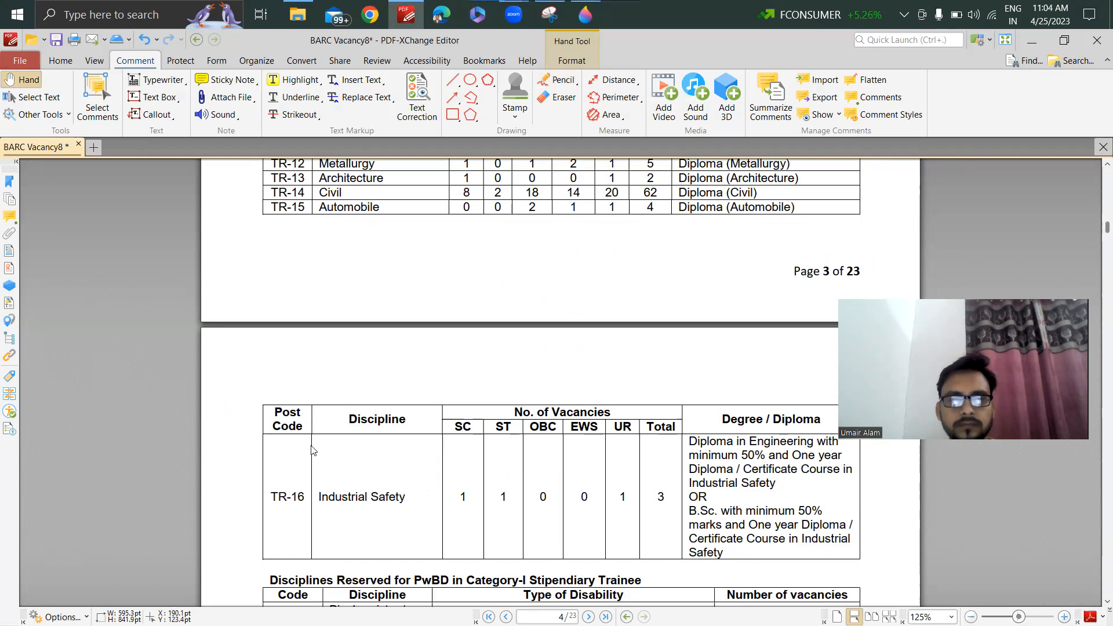
{"action": "key", "text": "super+shift+s"}
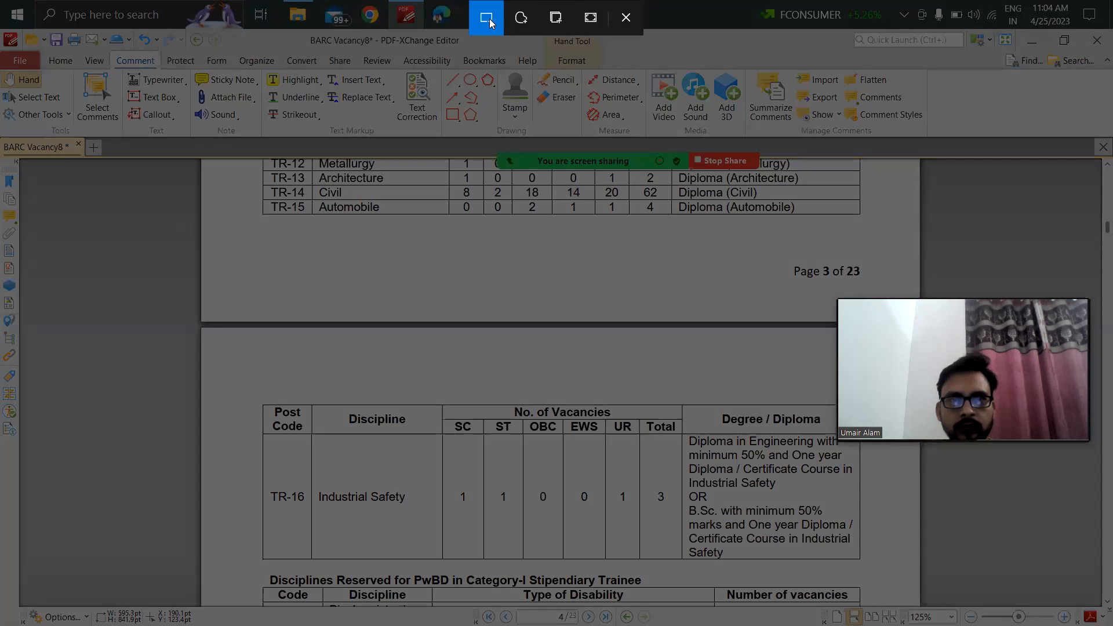
{"action": "left_click_drag", "start_coordinate": [248, 398], "coordinate": [864, 563]}
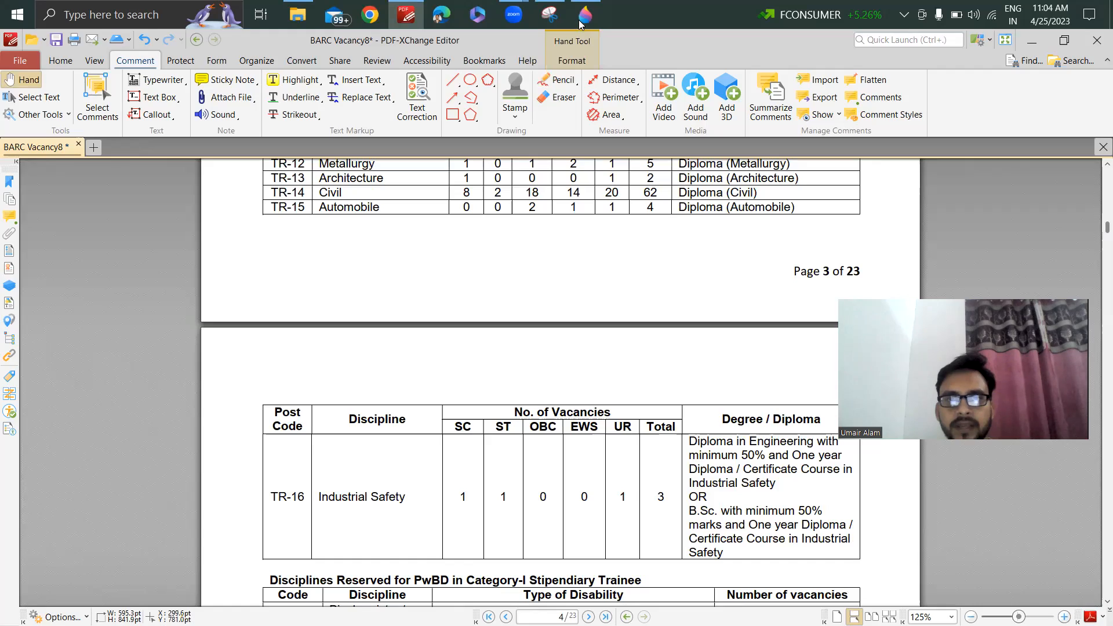
- Switch to Paint 3D and paste the Industrial Safety table snip onto the blank canvas
{"action": "left_click", "coordinate": [585, 15]}
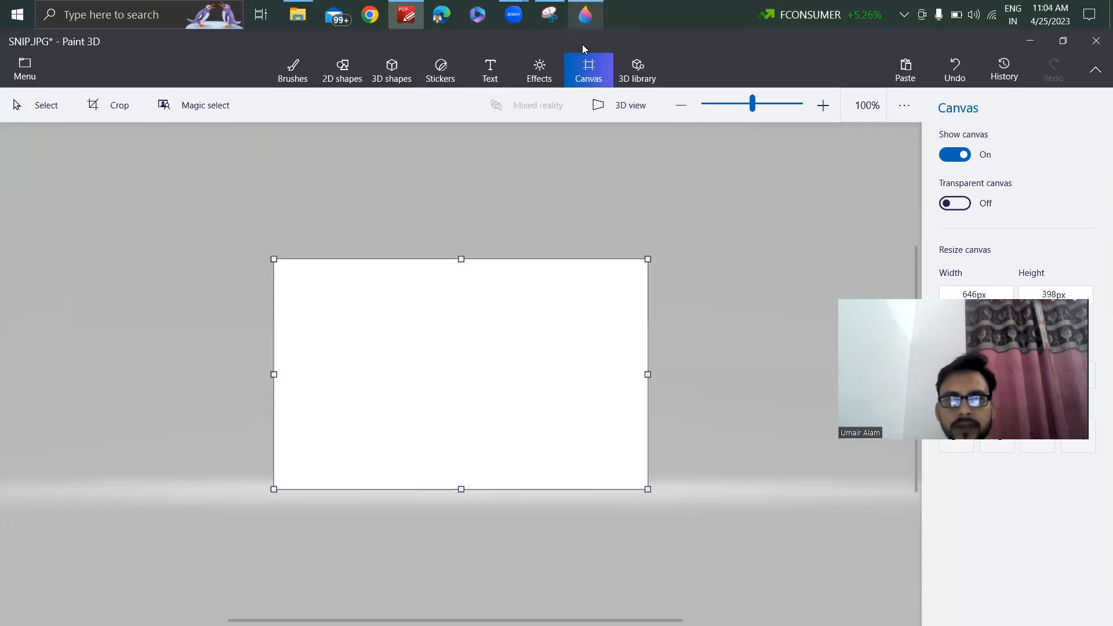
{"action": "right_click", "coordinate": [432, 417]}
{"action": "left_click", "coordinate": [480, 514]}
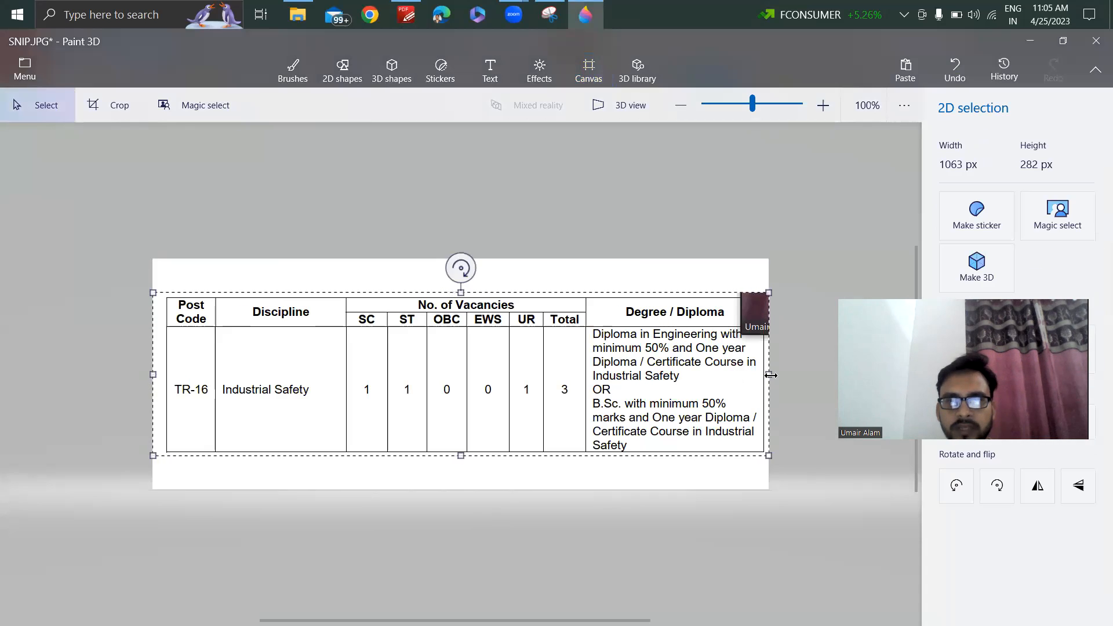
- Resize the pasted Industrial Safety table to about 830 × 241 px, place it in the canvas's upper-left corner and deselect it
{"action": "left_click_drag", "start_coordinate": [769, 374], "coordinate": [466, 375]}
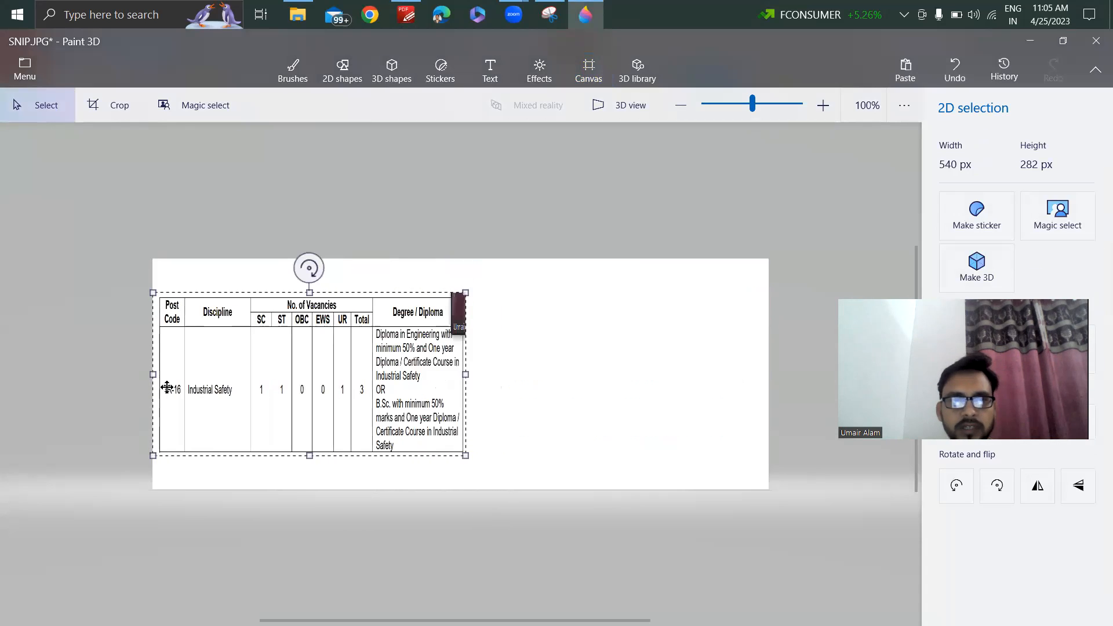
{"action": "left_click_drag", "start_coordinate": [153, 375], "coordinate": [191, 374]}
{"action": "left_click_drag", "start_coordinate": [327, 330], "coordinate": [305, 321]}
{"action": "left_click_drag", "start_coordinate": [430, 345], "coordinate": [725, 328]}
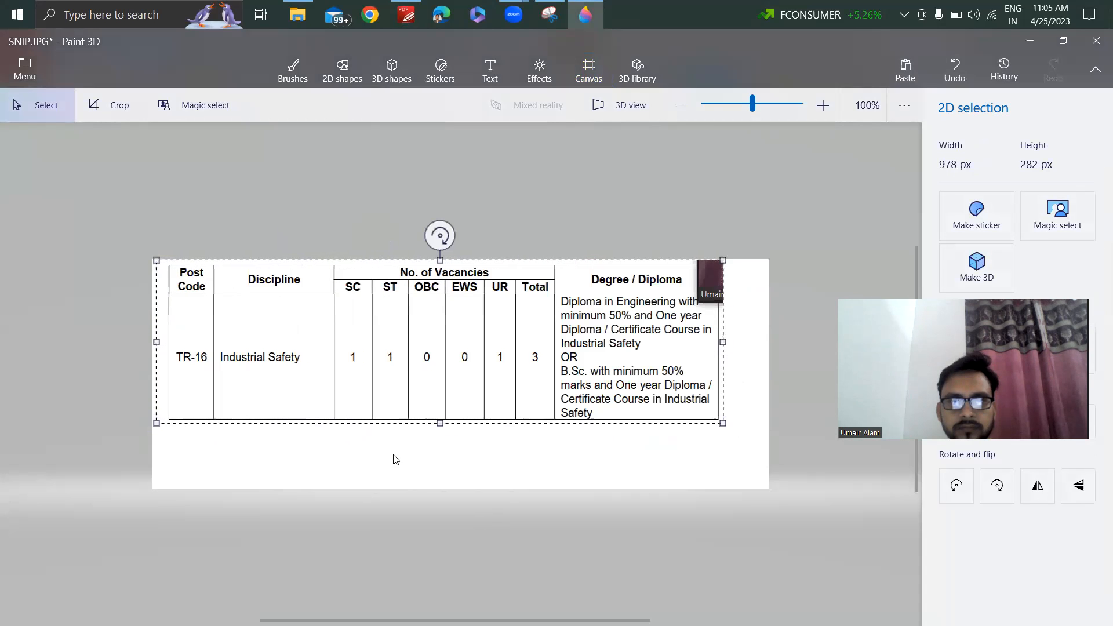
{"action": "left_click_drag", "start_coordinate": [441, 423], "coordinate": [439, 399]}
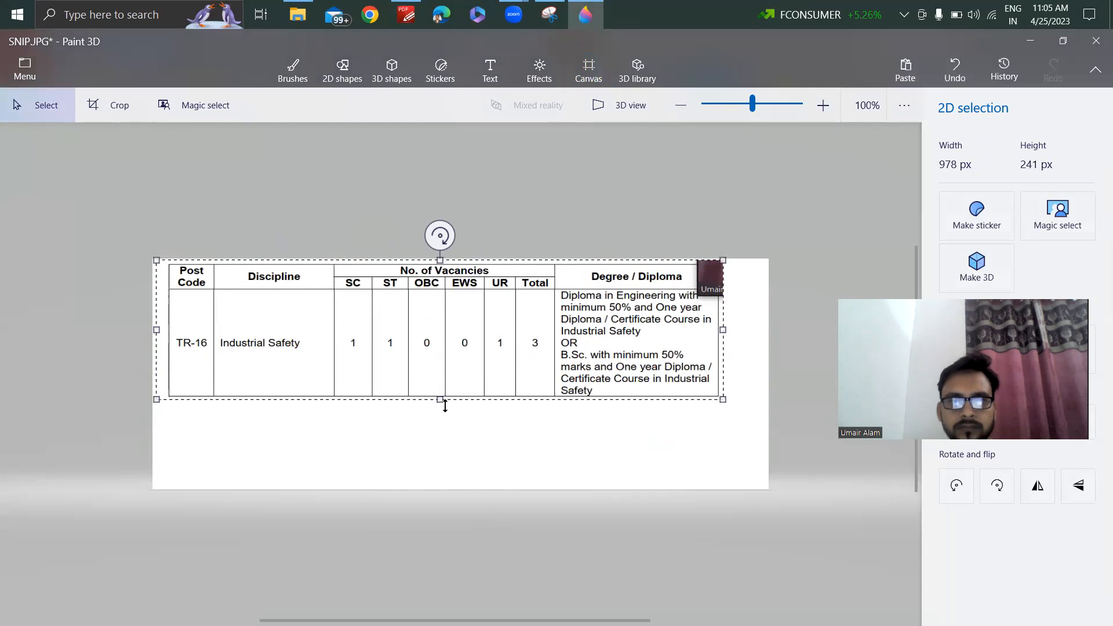
{"action": "left_click_drag", "start_coordinate": [719, 328], "coordinate": [636, 330]}
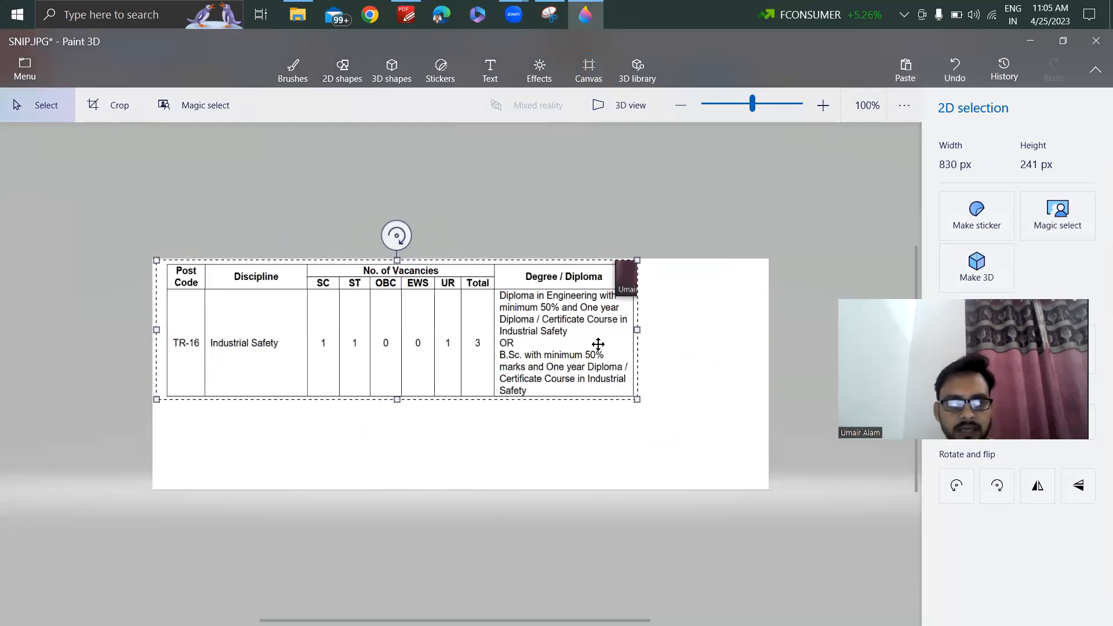
{"action": "left_click", "coordinate": [556, 444]}
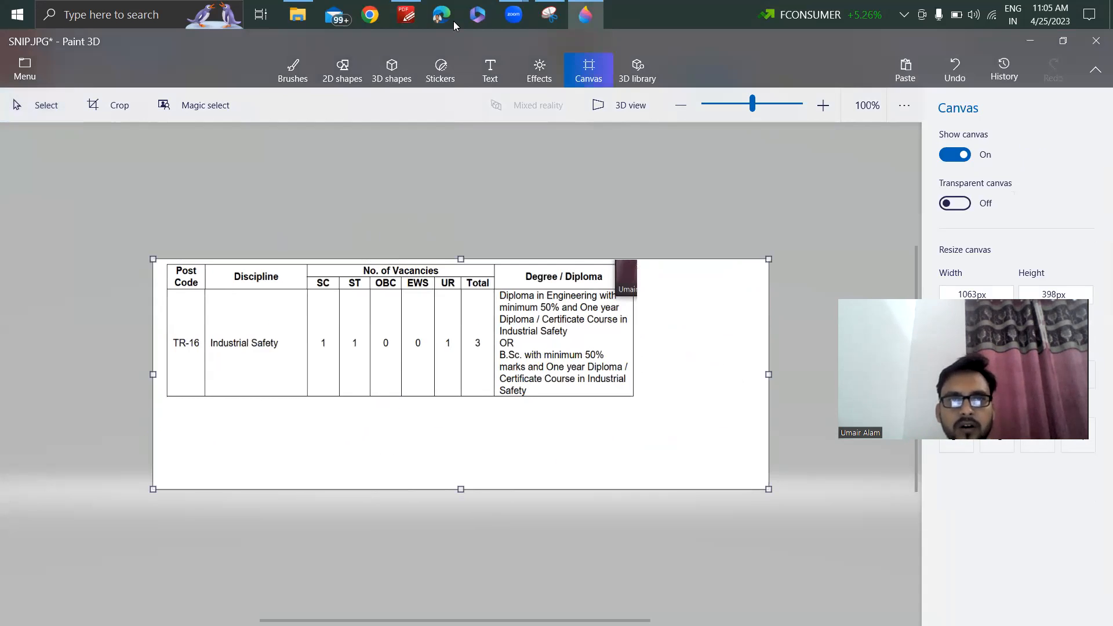
- Switch to the BARC Vacancy8 PDF and capture a rectangular snip of the upper rows of the PwBD Category-I disability table on page 4
{"action": "left_click", "coordinate": [406, 14]}
{"action": "scroll", "coordinate": [465, 497], "scroll_direction": "down", "scroll_amount": 10}
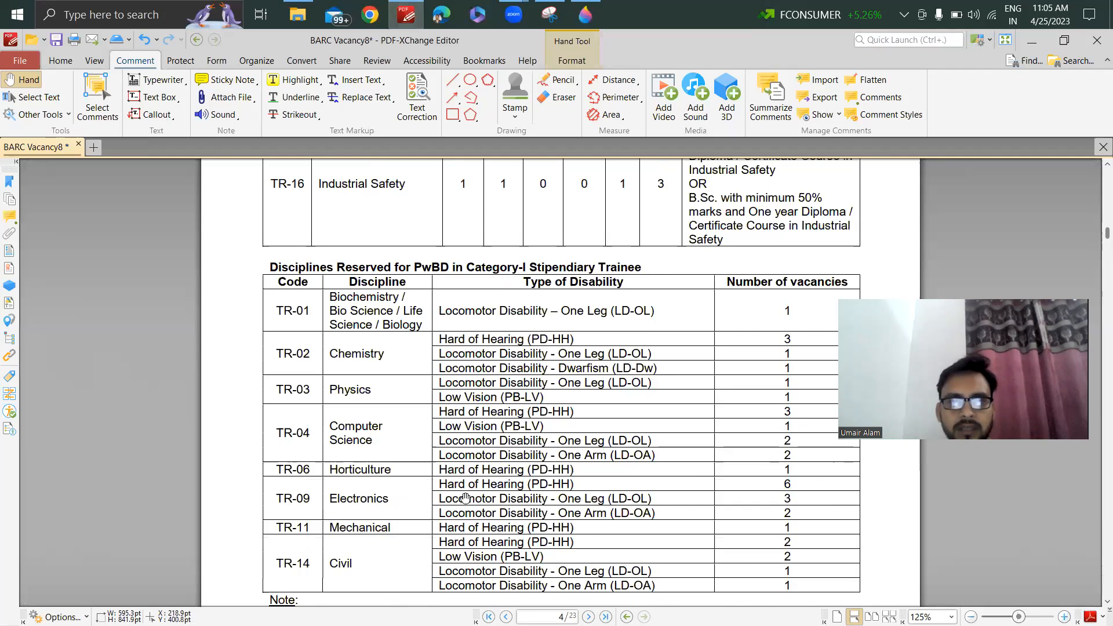
{"action": "scroll", "coordinate": [465, 497], "scroll_direction": "up", "scroll_amount": 3}
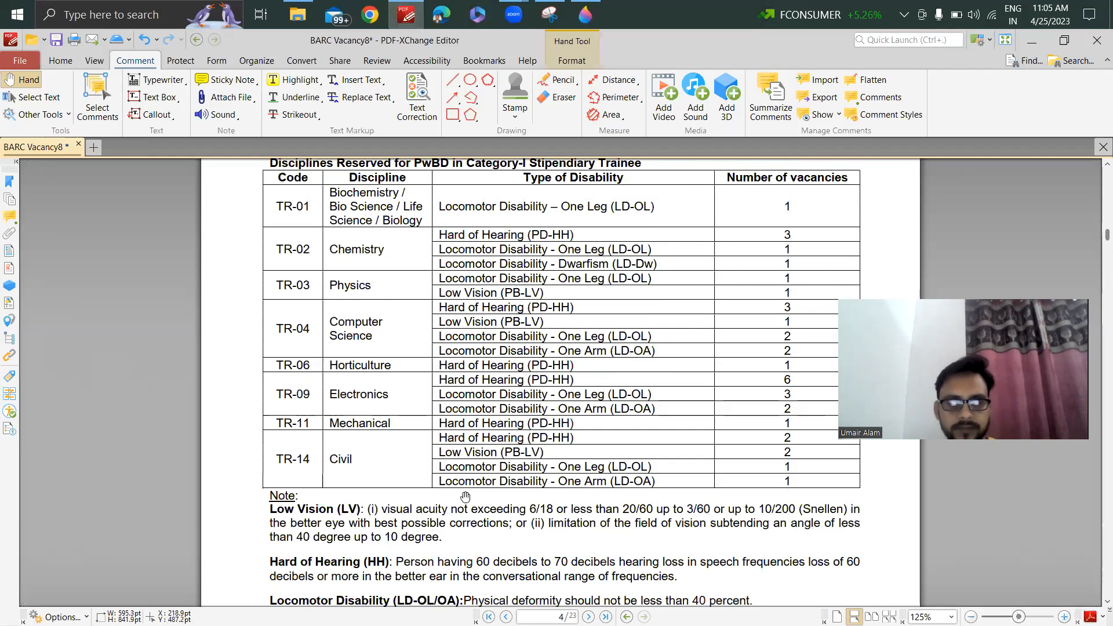
{"action": "scroll", "coordinate": [465, 498], "scroll_direction": "up", "scroll_amount": 3}
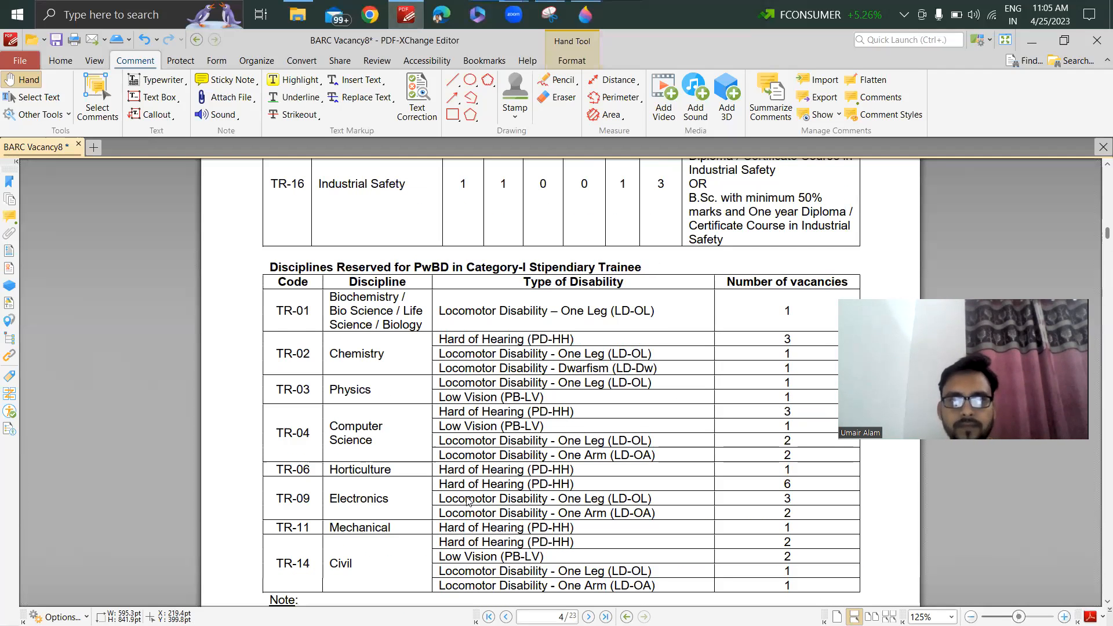
{"action": "key", "text": "super+shift+s"}
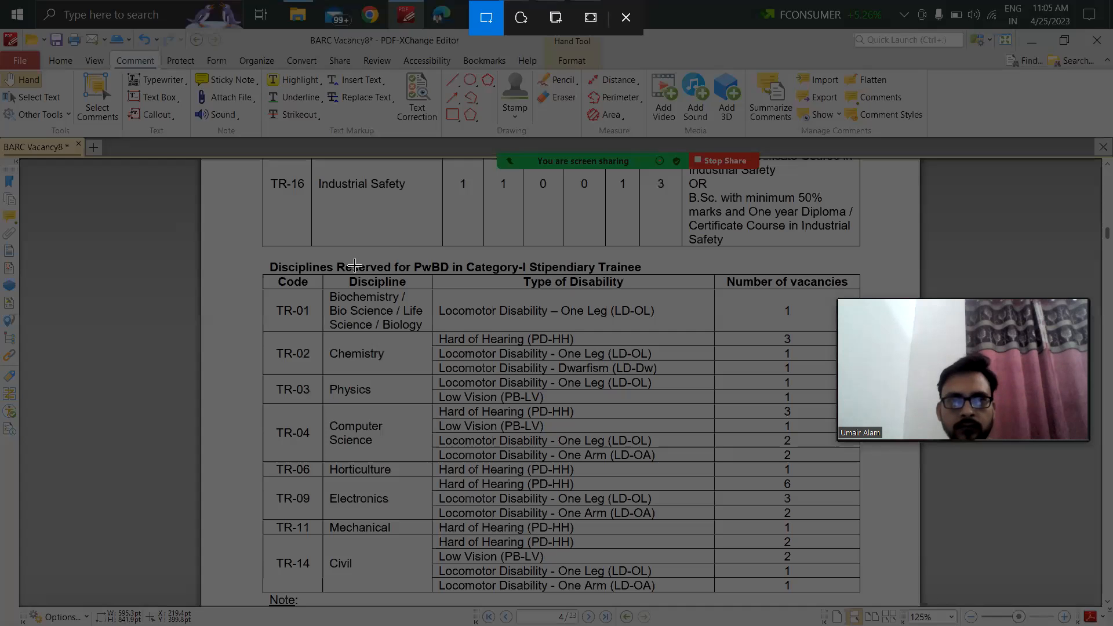
{"action": "left_click_drag", "start_coordinate": [262, 278], "coordinate": [814, 390]}
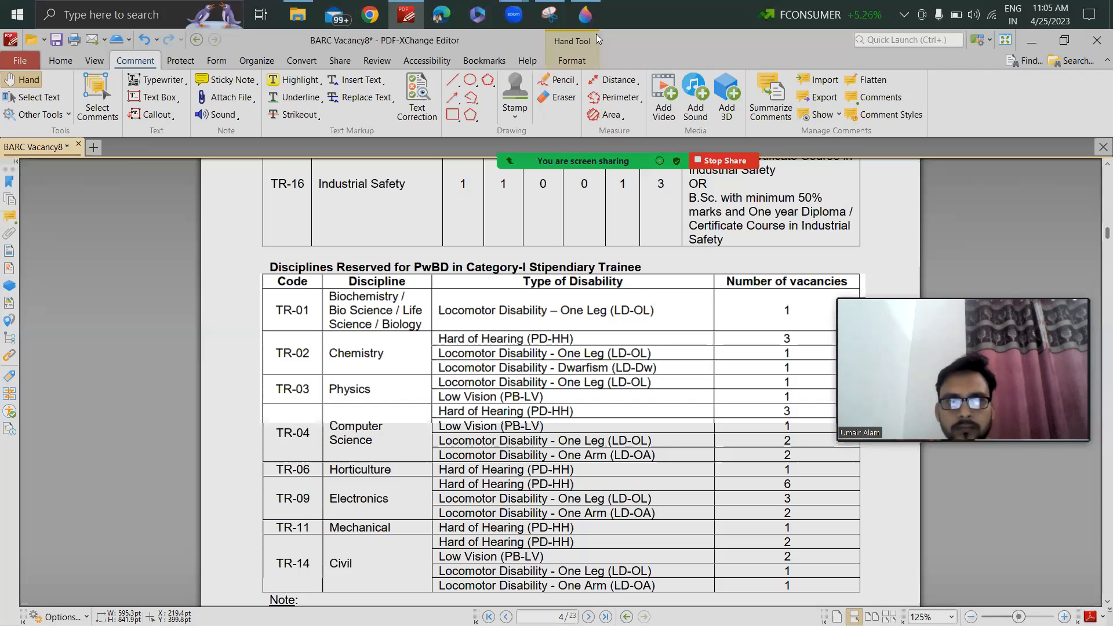
- Switch to Paint 3D and enlarge the canvas to about 1222 × 671 px
{"action": "left_click", "coordinate": [587, 17]}
{"action": "left_click_drag", "start_coordinate": [773, 374], "coordinate": [833, 371]}
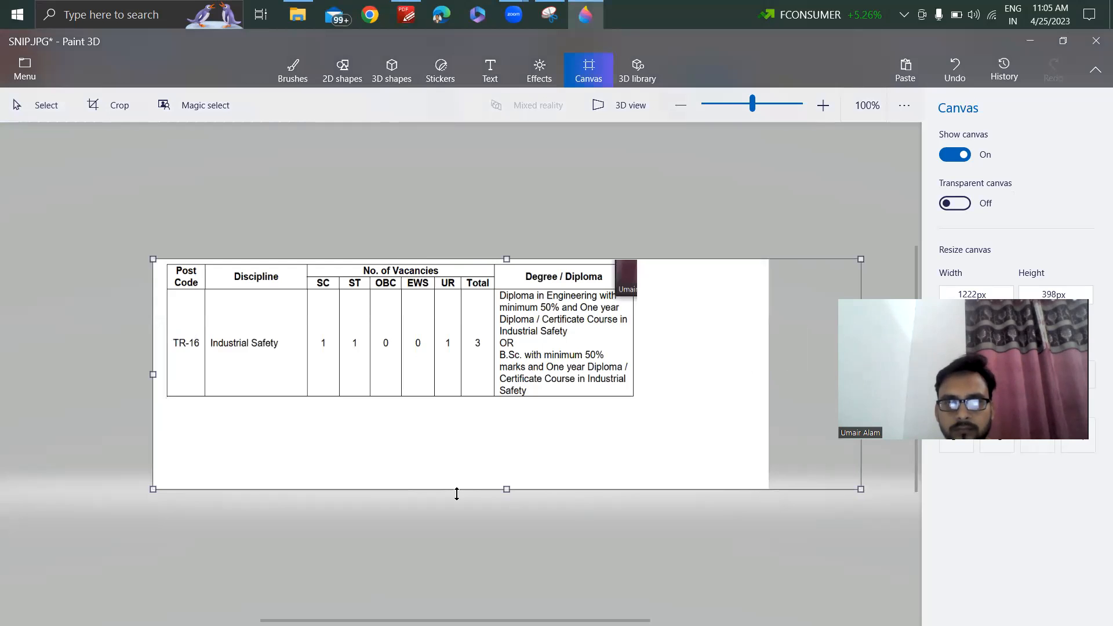
{"action": "left_click_drag", "start_coordinate": [463, 490], "coordinate": [463, 593]}
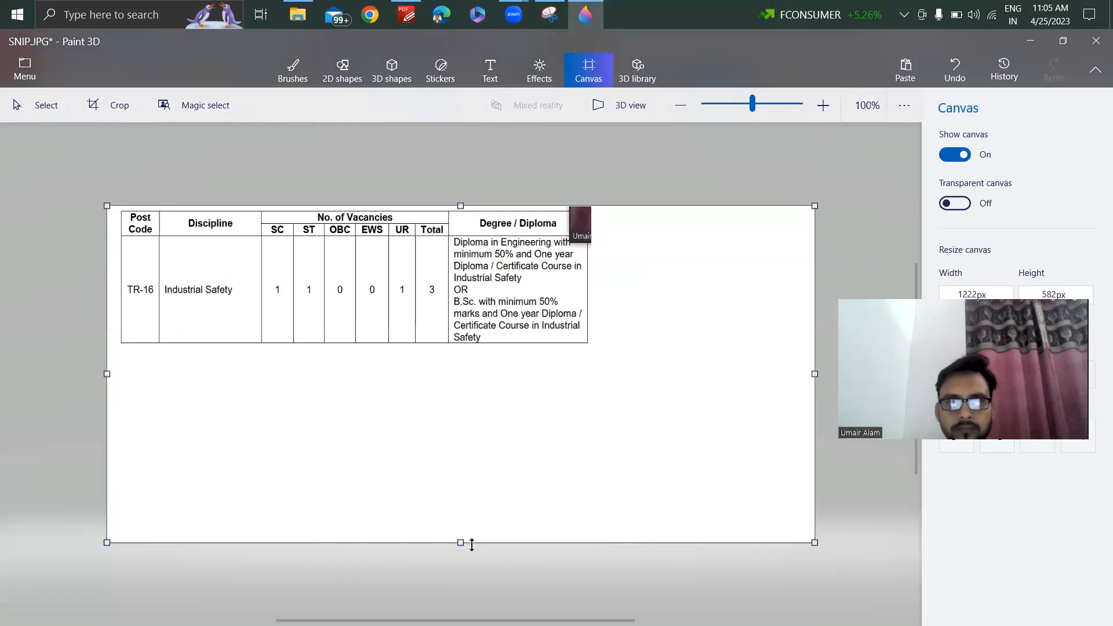
{"action": "left_click_drag", "start_coordinate": [461, 541], "coordinate": [461, 594]}
- Paste the disability table snip, place it directly below the Industrial Safety table at about 818 × 258 px and deselect it
{"action": "right_click", "coordinate": [413, 428]}
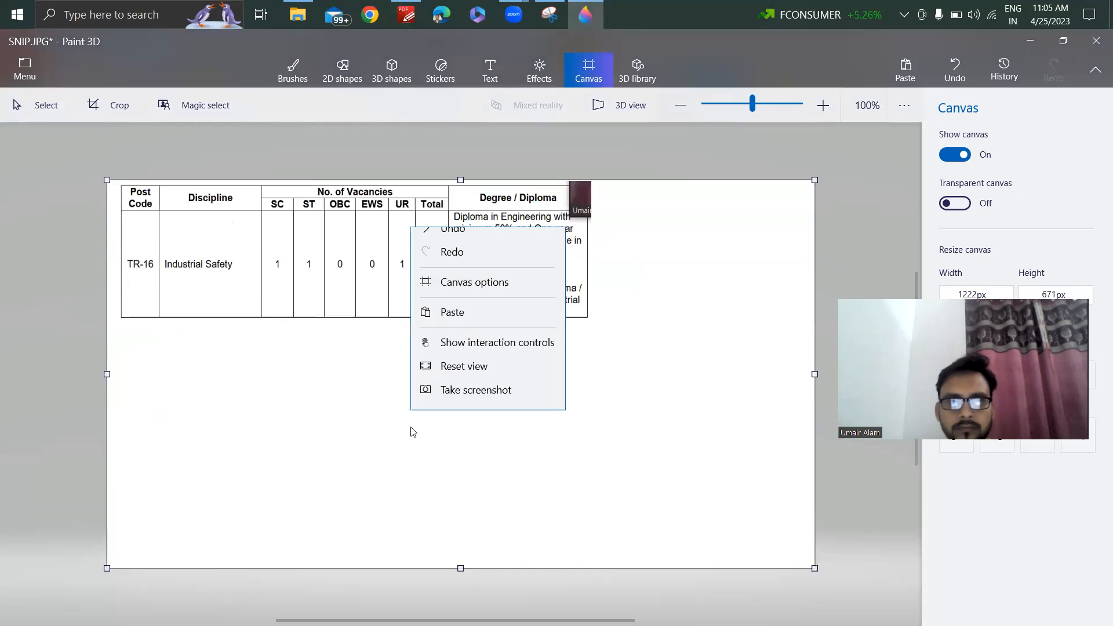
{"action": "left_click", "coordinate": [486, 329]}
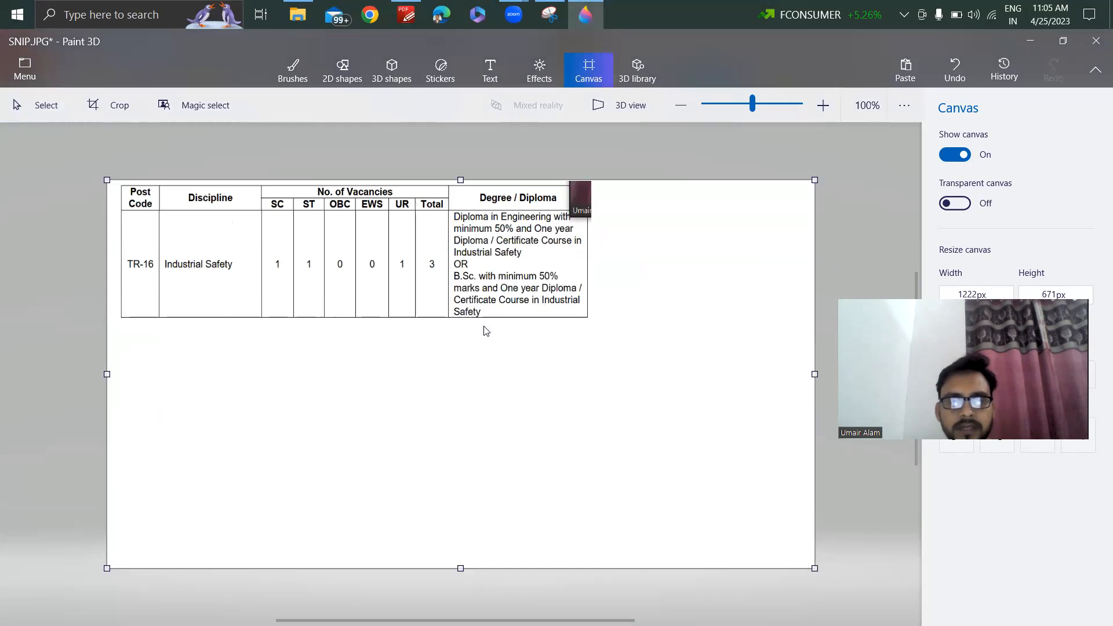
{"action": "left_click_drag", "start_coordinate": [504, 353], "coordinate": [468, 366]}
{"action": "left_click_drag", "start_coordinate": [722, 402], "coordinate": [591, 402]}
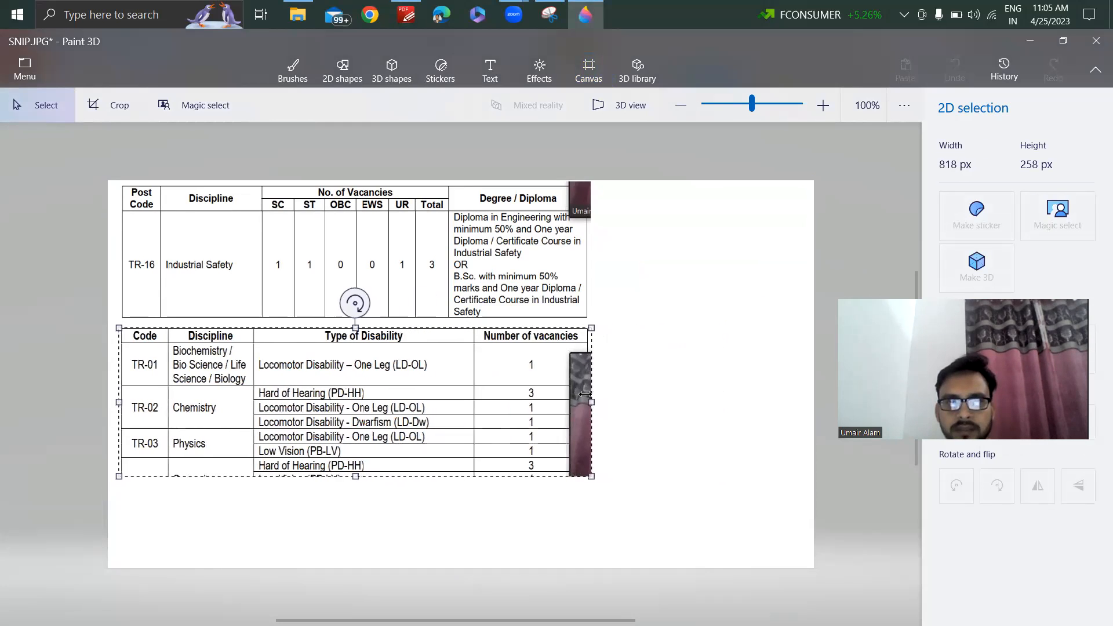
{"action": "left_click", "coordinate": [629, 390]}
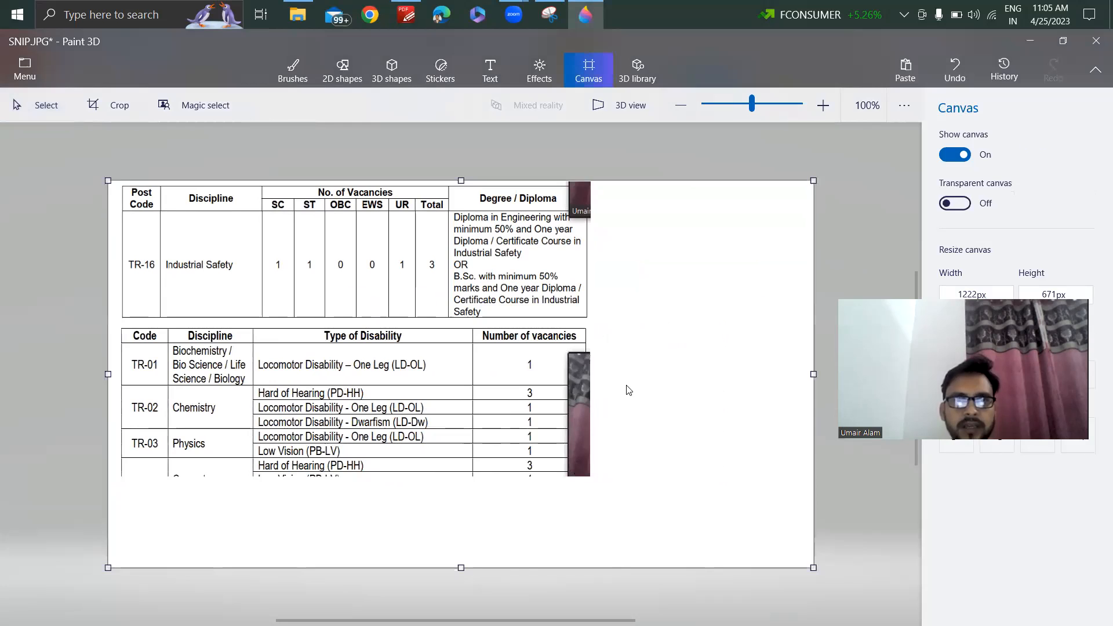
- Switch to the BARC Vacancy8 PDF and capture a rectangular snip of table rows TR-32 to TR-35 on page 5
{"action": "left_click", "coordinate": [406, 14]}
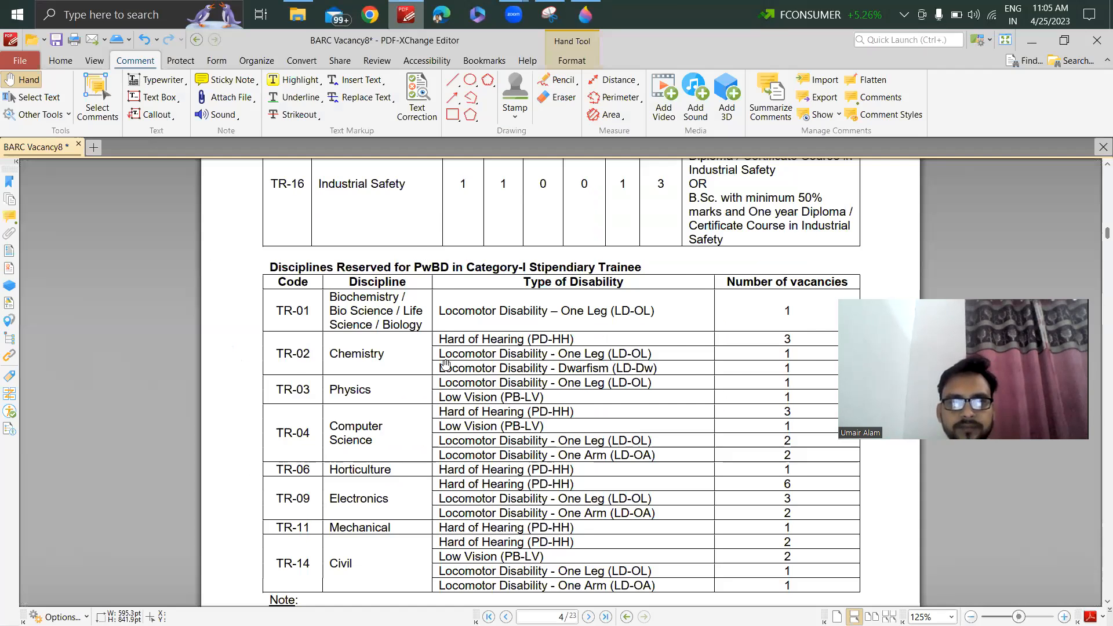
{"action": "scroll", "coordinate": [448, 363], "scroll_direction": "down", "scroll_amount": 6}
{"action": "scroll", "coordinate": [450, 364], "scroll_direction": "down", "scroll_amount": 6}
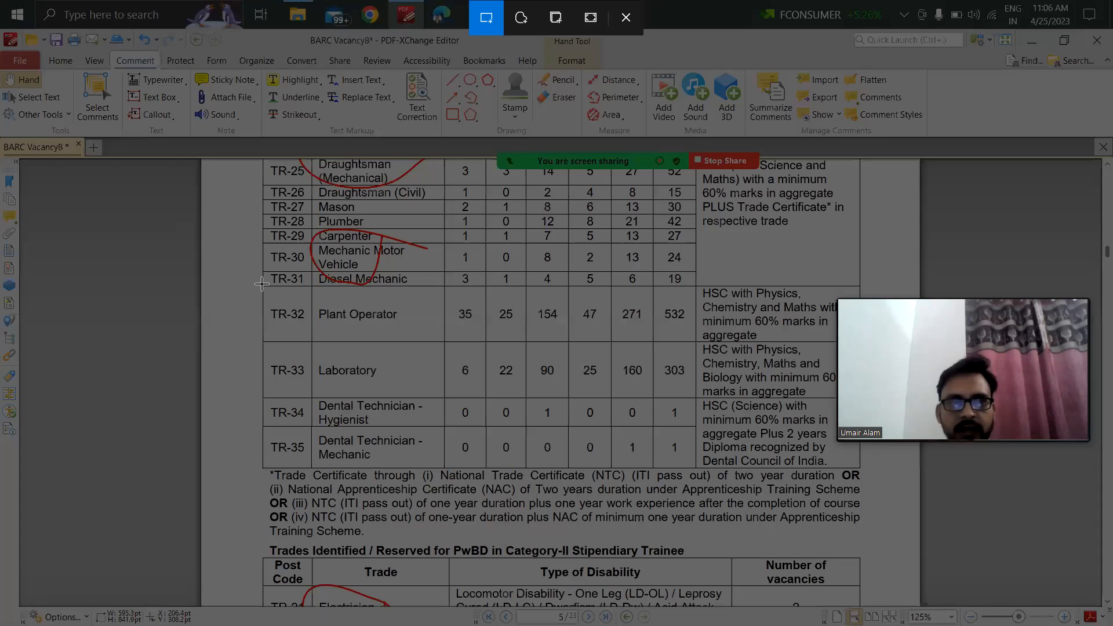
{"action": "left_click_drag", "start_coordinate": [261, 284], "coordinate": [863, 468]}
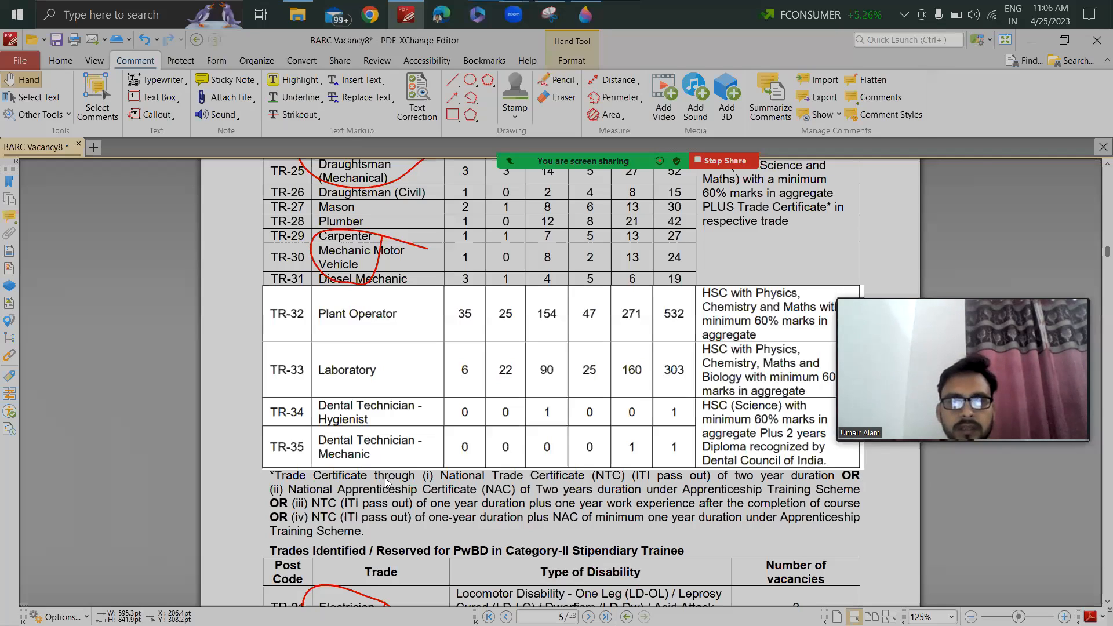
- Switch to Paint 3D and paste the snip of rows TR-32 to TR-35 onto the canvas
{"action": "key", "text": "alt+Tab"}
{"action": "right_click", "coordinate": [382, 503]}
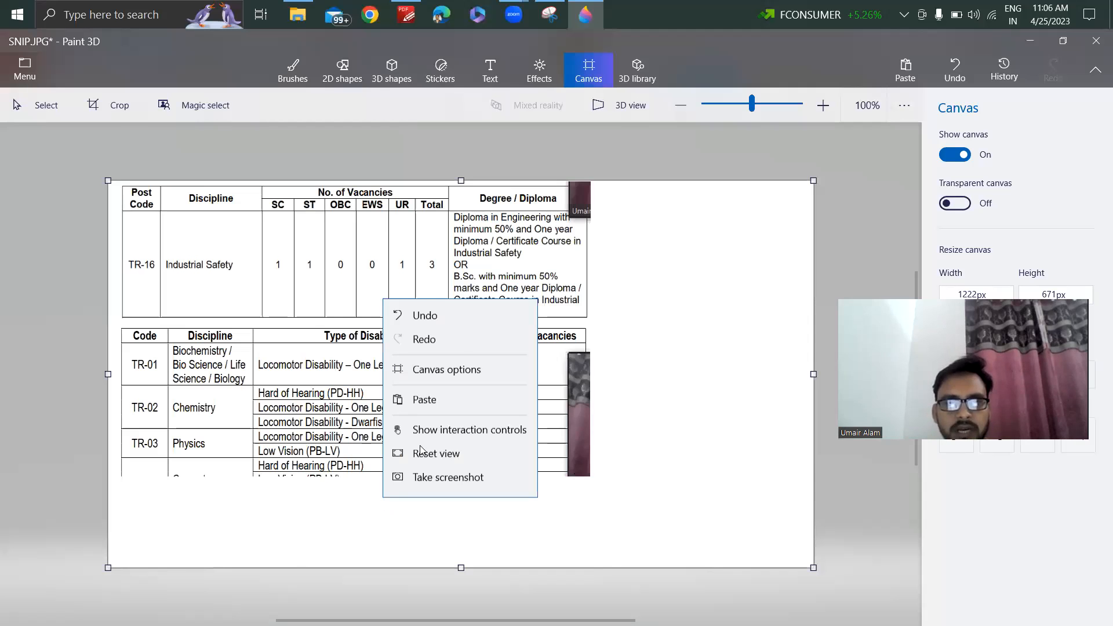
{"action": "left_click", "coordinate": [449, 399]}
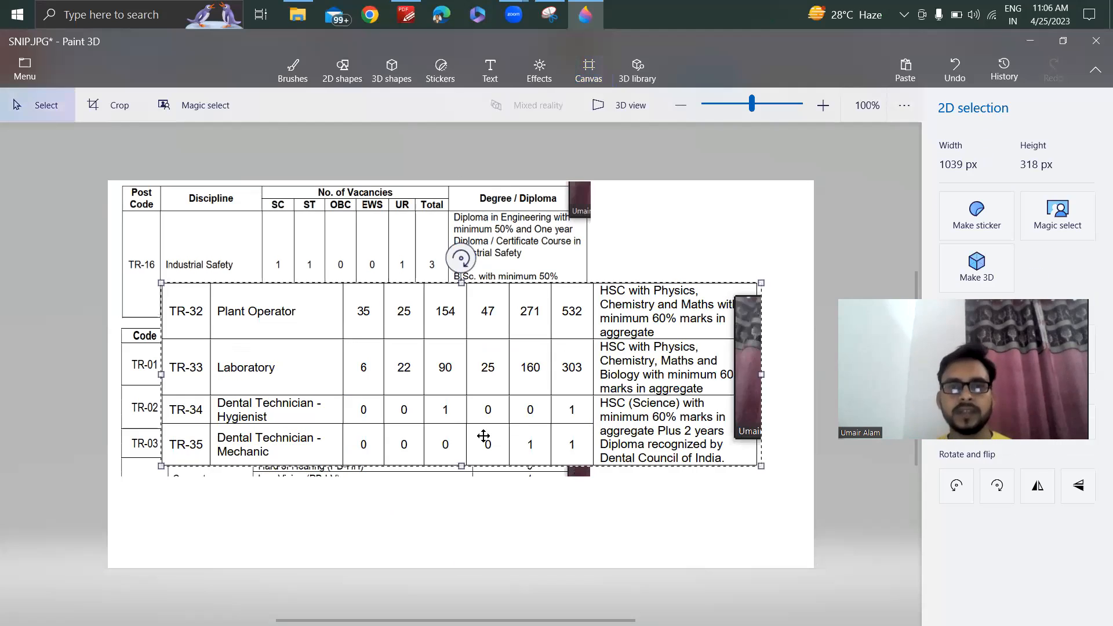
- Resize the pasted TR-32 to TR-35 rows to about 811 × 141 px, place them just below the disability table and deselect them
{"action": "left_click_drag", "start_coordinate": [760, 376], "coordinate": [577, 375]}
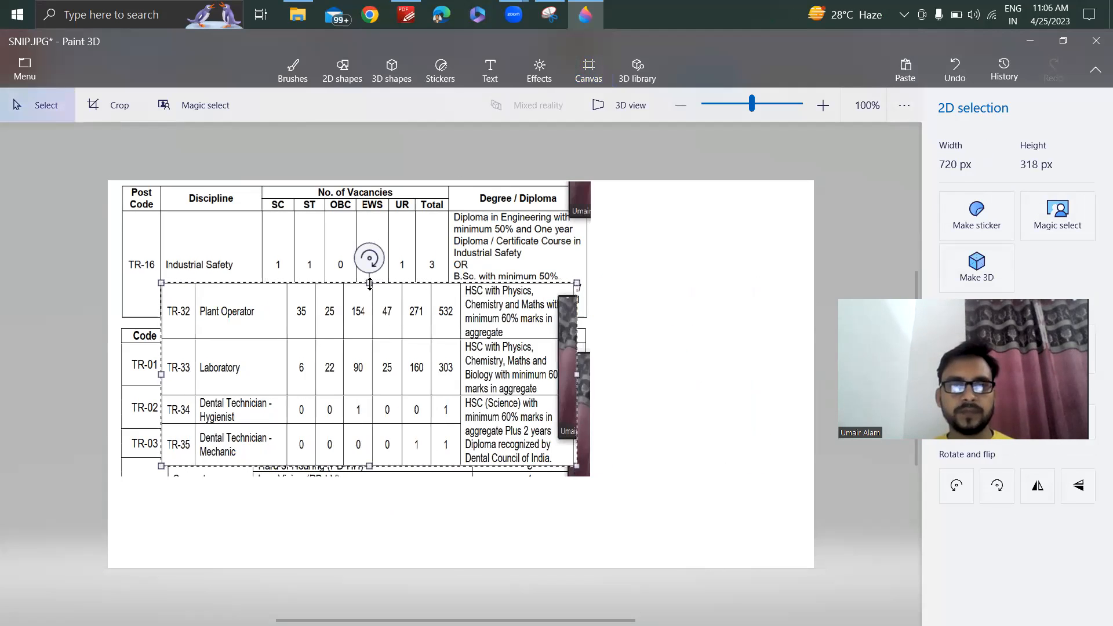
{"action": "left_click_drag", "start_coordinate": [372, 331], "coordinate": [360, 445]}
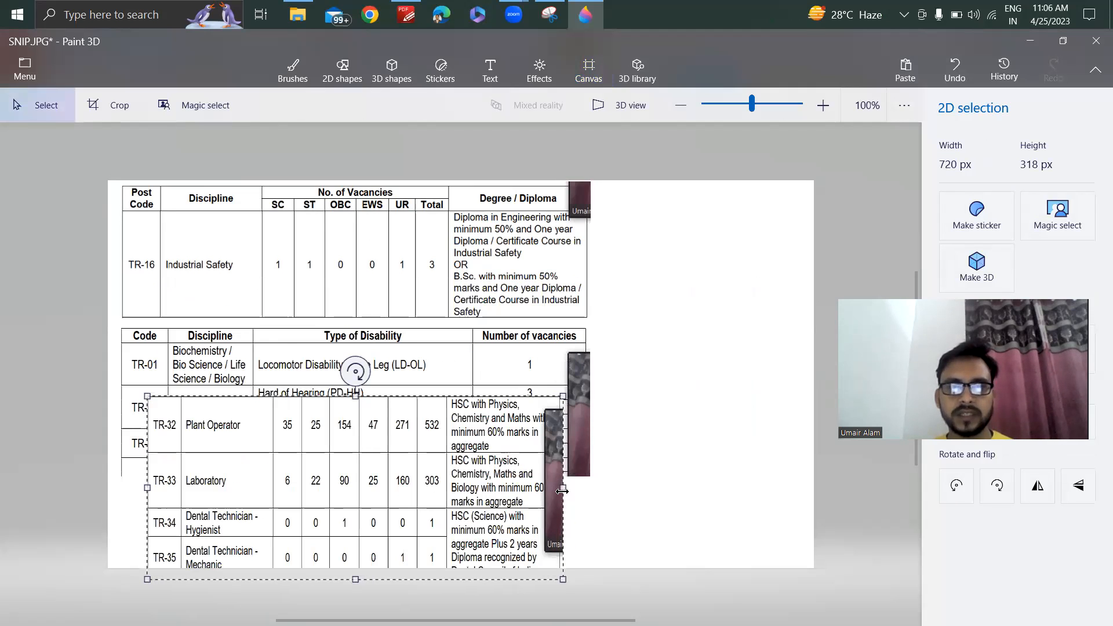
{"action": "left_click_drag", "start_coordinate": [563, 487], "coordinate": [592, 488]}
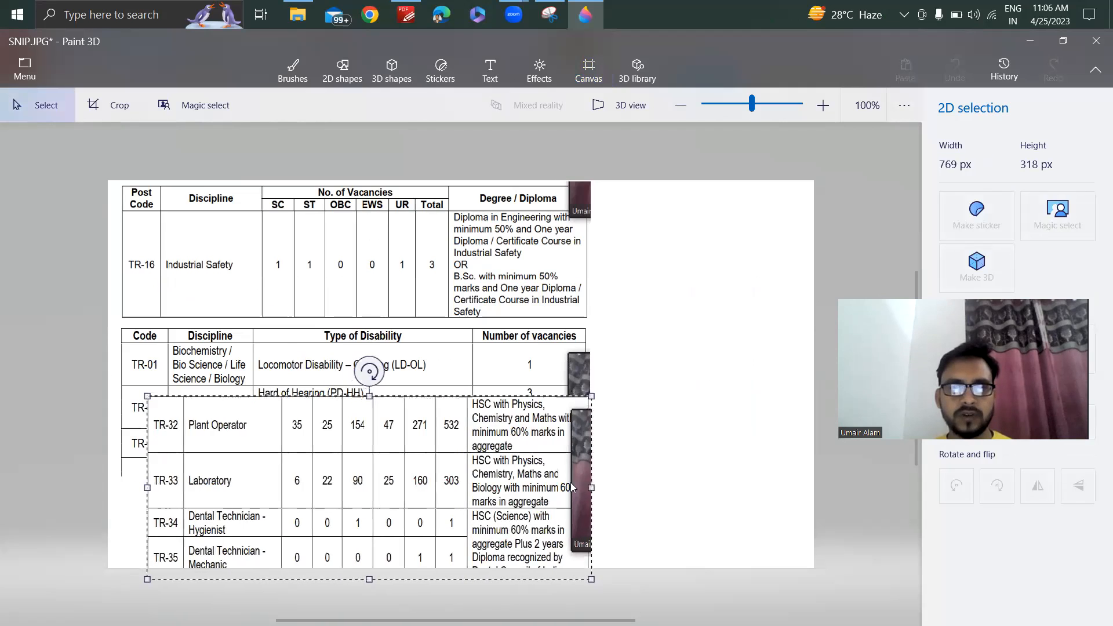
{"action": "left_click_drag", "start_coordinate": [366, 574], "coordinate": [368, 504]}
{"action": "left_click_drag", "start_coordinate": [397, 437], "coordinate": [392, 519]}
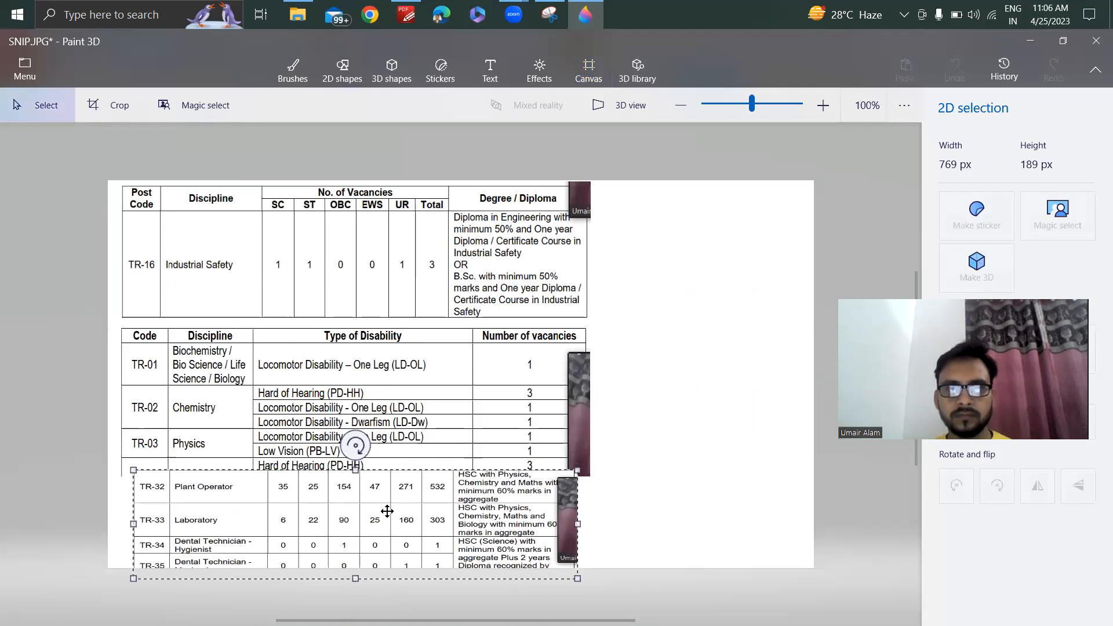
{"action": "mouse_move", "coordinate": [474, 508]}
{"action": "left_mouse_down"}
{"action": "mouse_move", "coordinate": [498, 475]}
{"action": "mouse_move", "coordinate": [459, 512]}
{"action": "left_mouse_up"}
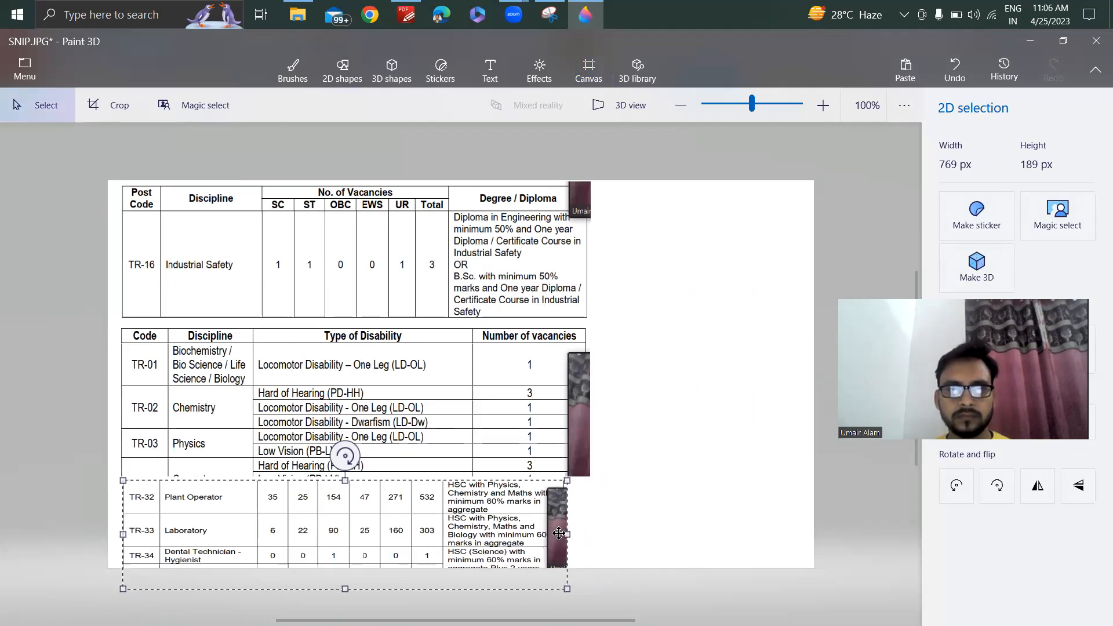
{"action": "left_click_drag", "start_coordinate": [563, 538], "coordinate": [591, 534]}
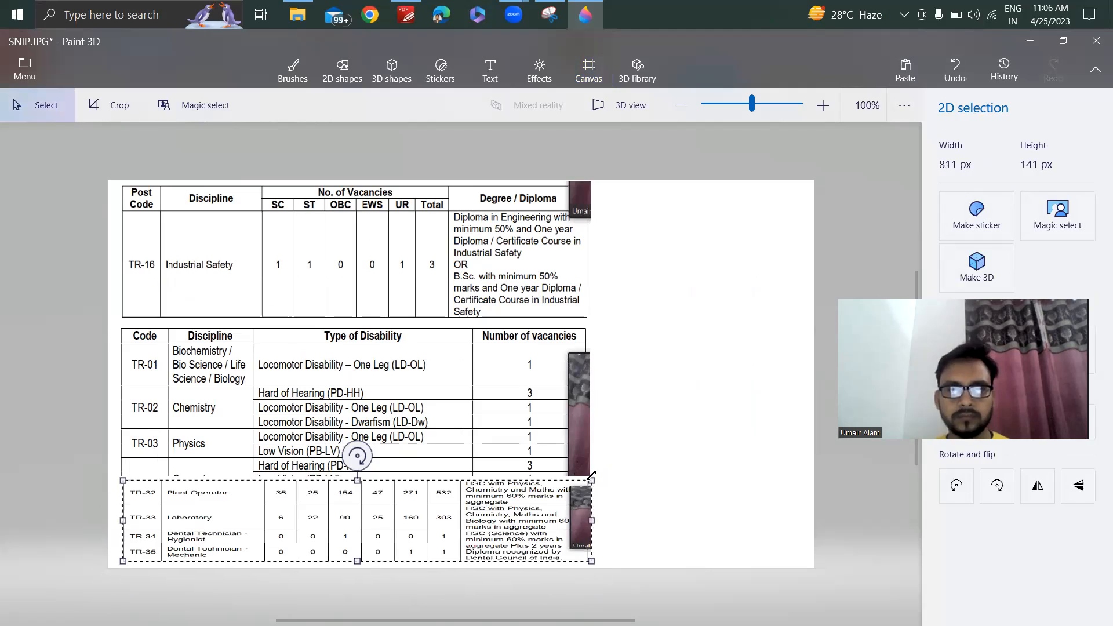
{"action": "left_click", "coordinate": [613, 438]}
- Resize the canvas to about 877 × 750 px, adding space below the tables and trimming the blank area beside them
{"action": "left_click_drag", "start_coordinate": [461, 567], "coordinate": [461, 612]}
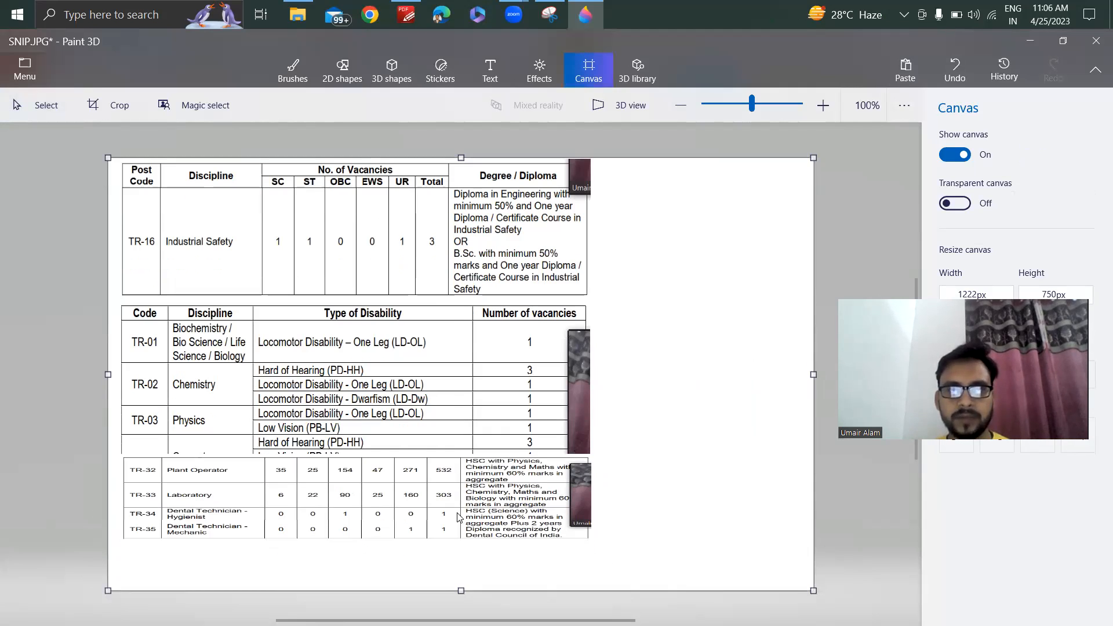
{"action": "left_click_drag", "start_coordinate": [812, 375], "coordinate": [611, 390]}
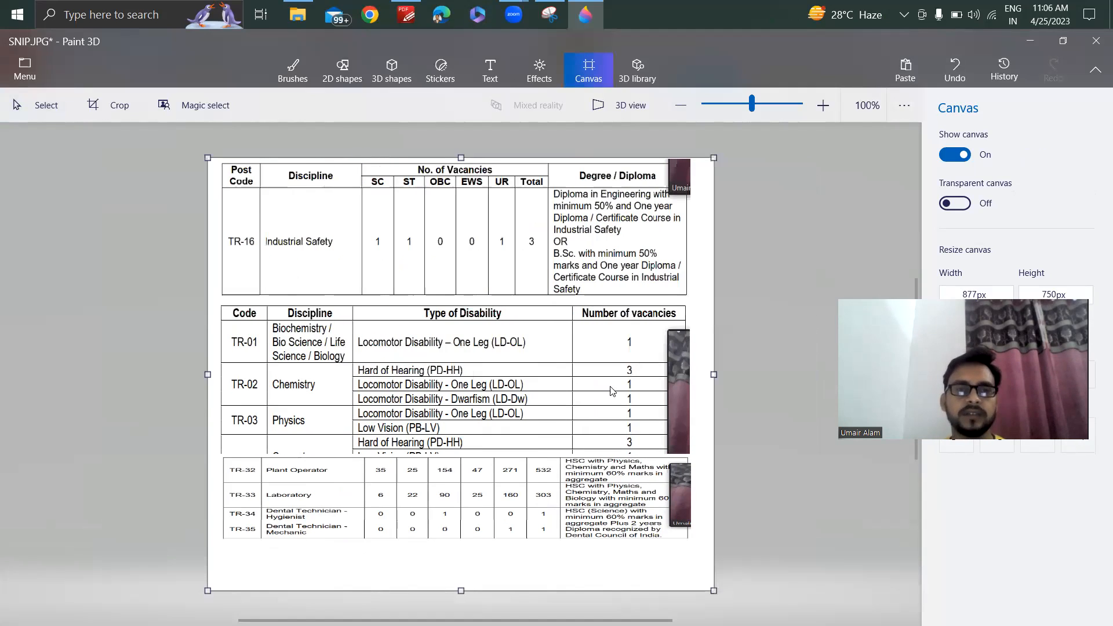
{"action": "left_click_drag", "start_coordinate": [328, 167], "coordinate": [346, 184]}
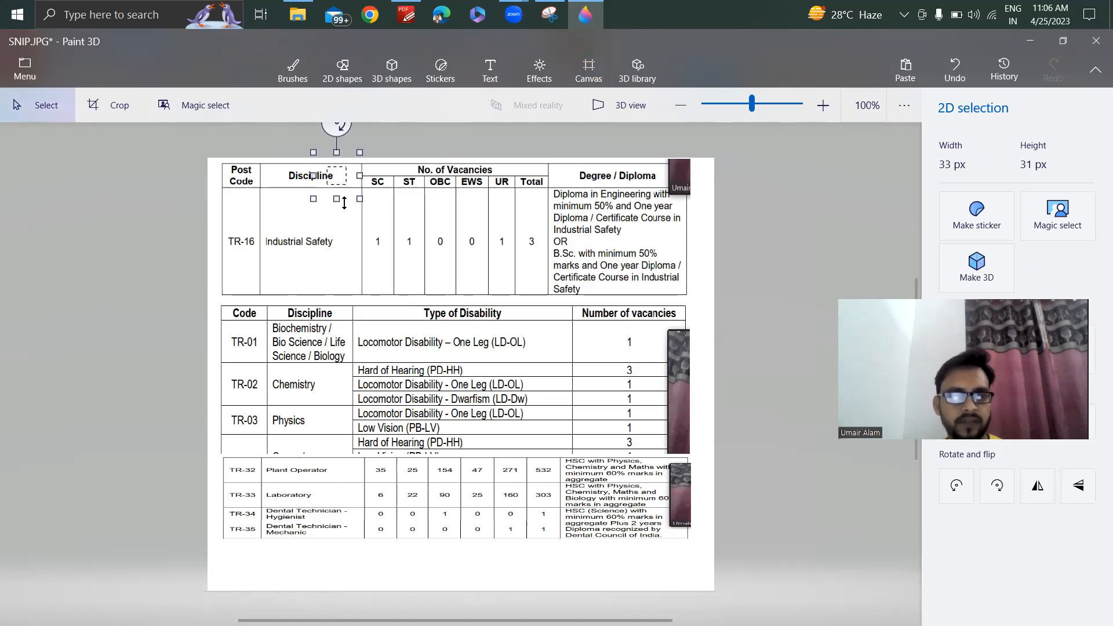
{"action": "key", "text": "c"}
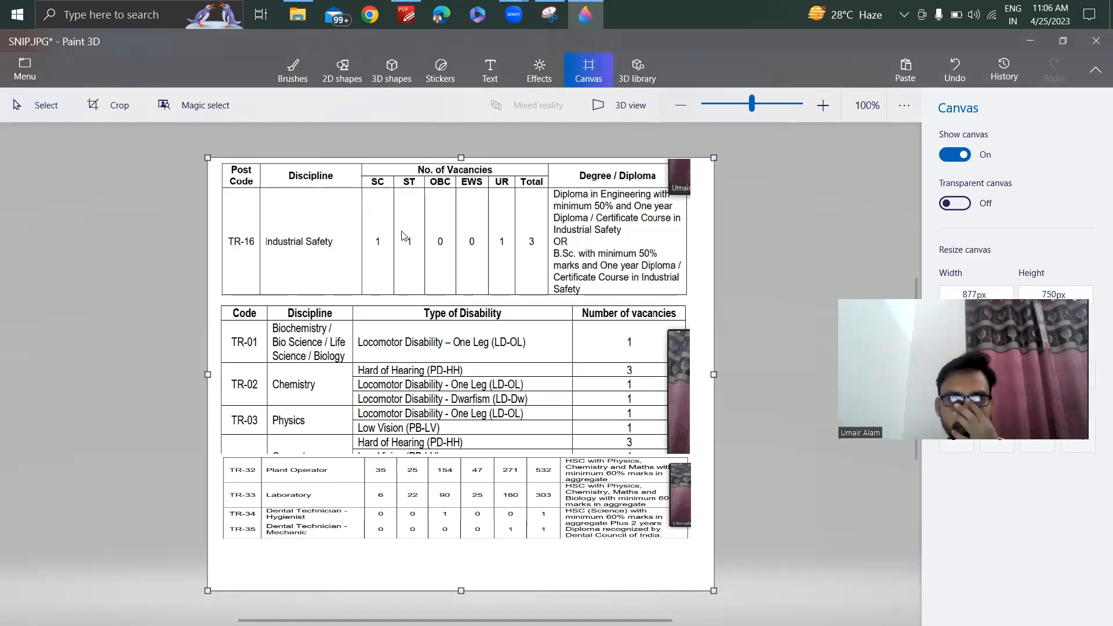
- Save a copy of the combined snips as a PNG image named "SNIPS FORMATION" in the Downloads folder
{"action": "key", "text": "ctrl+o"}
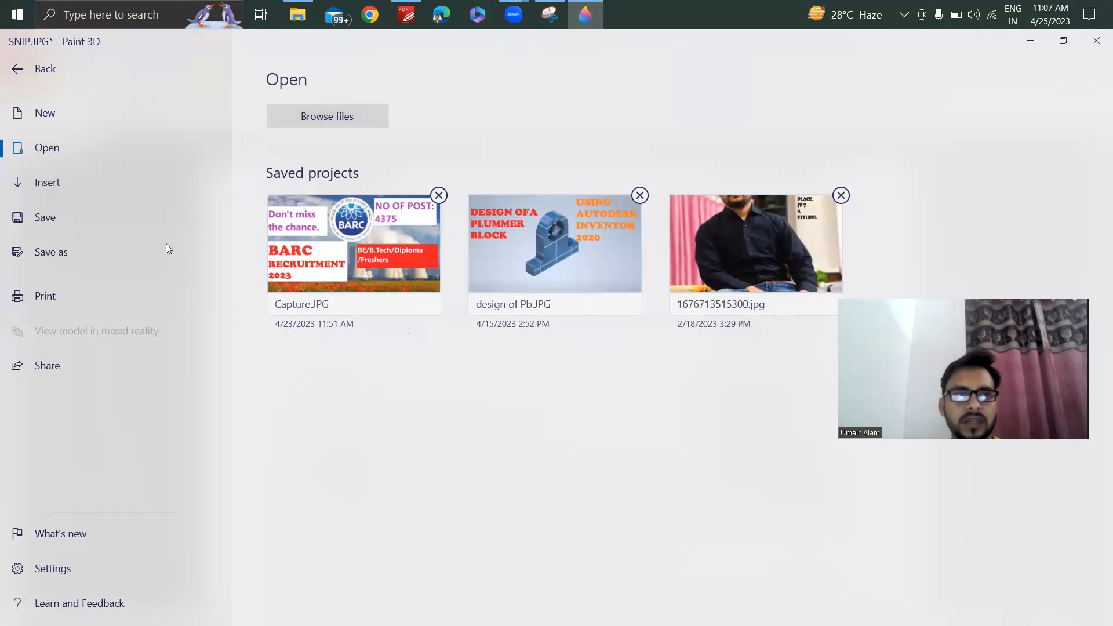
{"action": "left_click", "coordinate": [67, 259]}
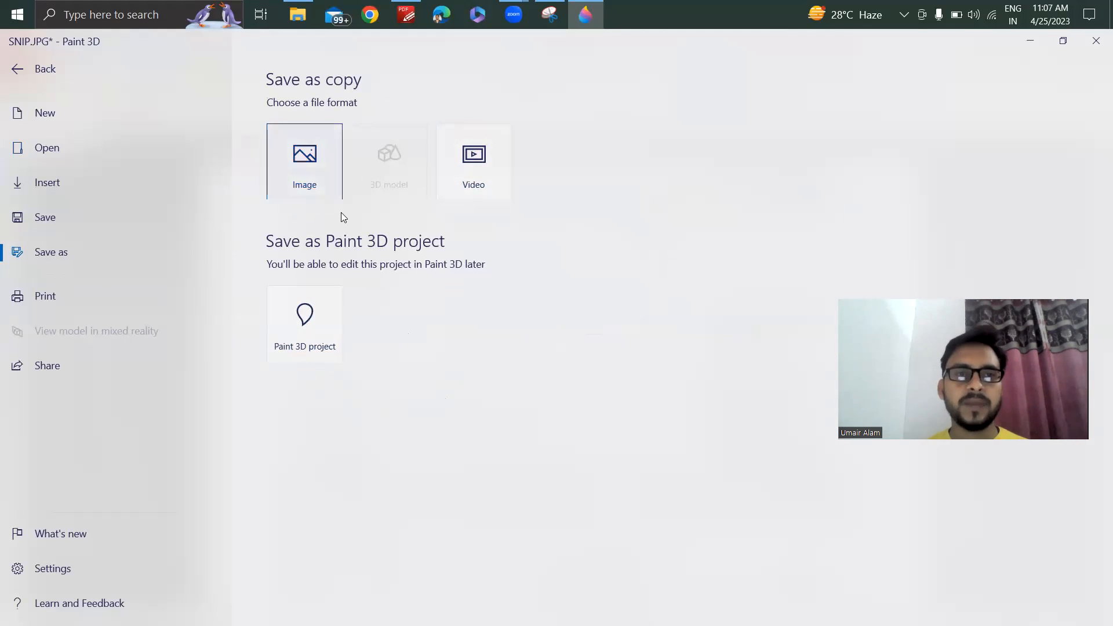
{"action": "key", "text": "Escape"}
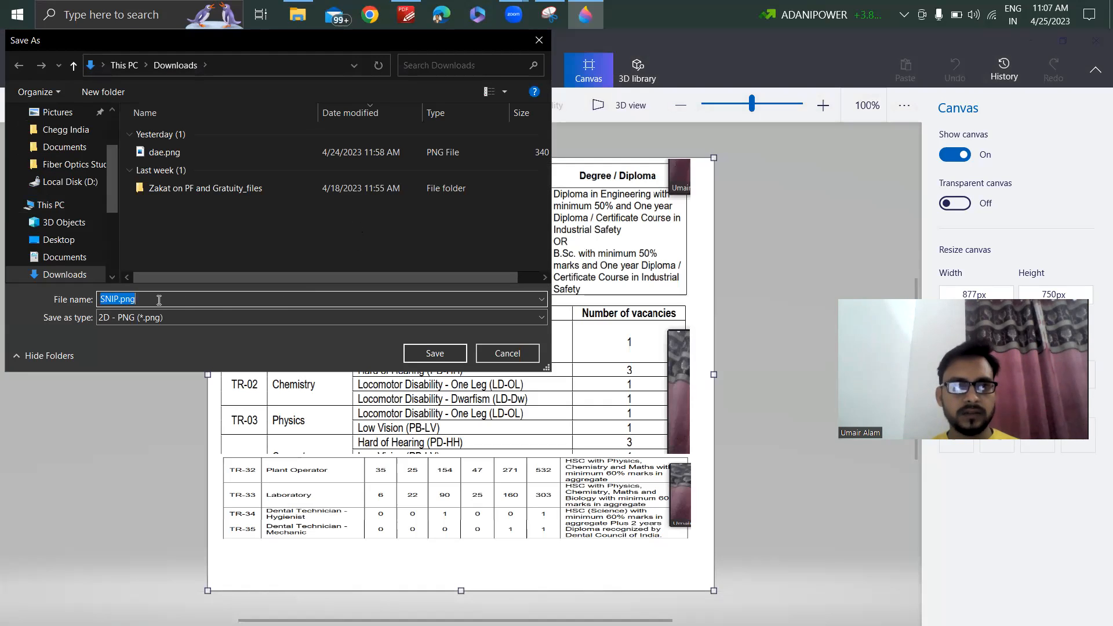
{"action": "type", "text": "SNIP"}
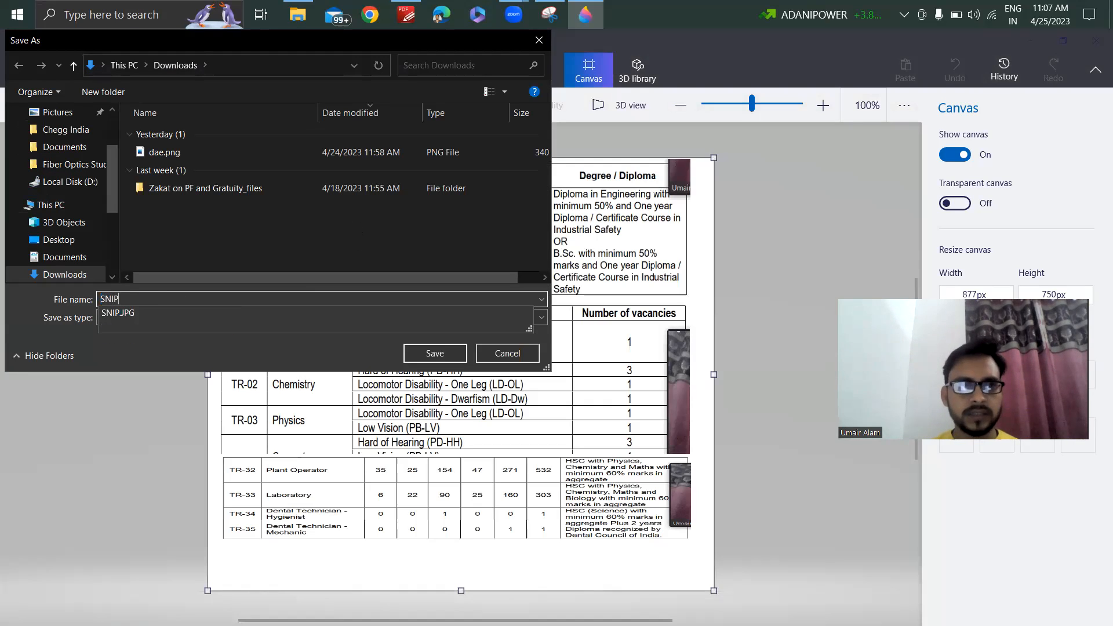
{"action": "type", "text": " FO"}
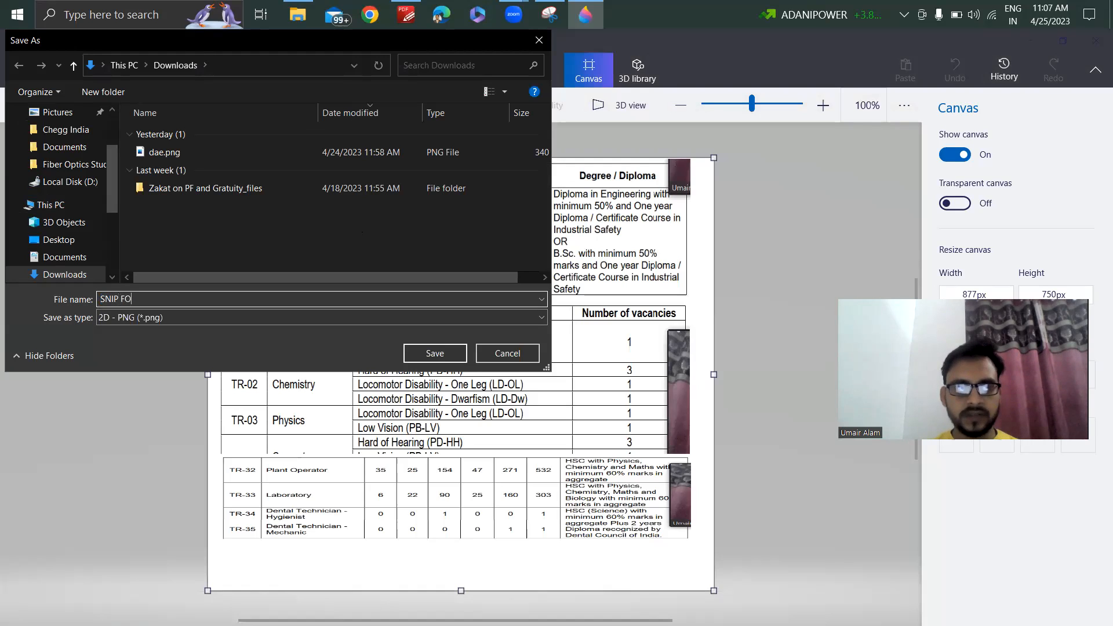
{"action": "type", "text": "RMATION"}
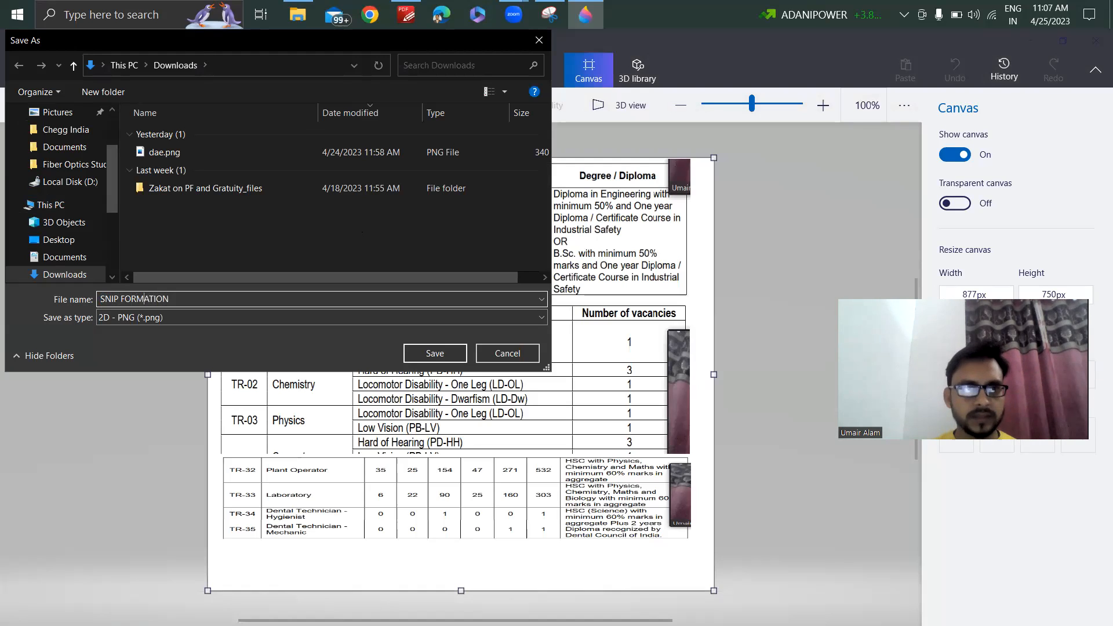
{"action": "type", "text": "S"}
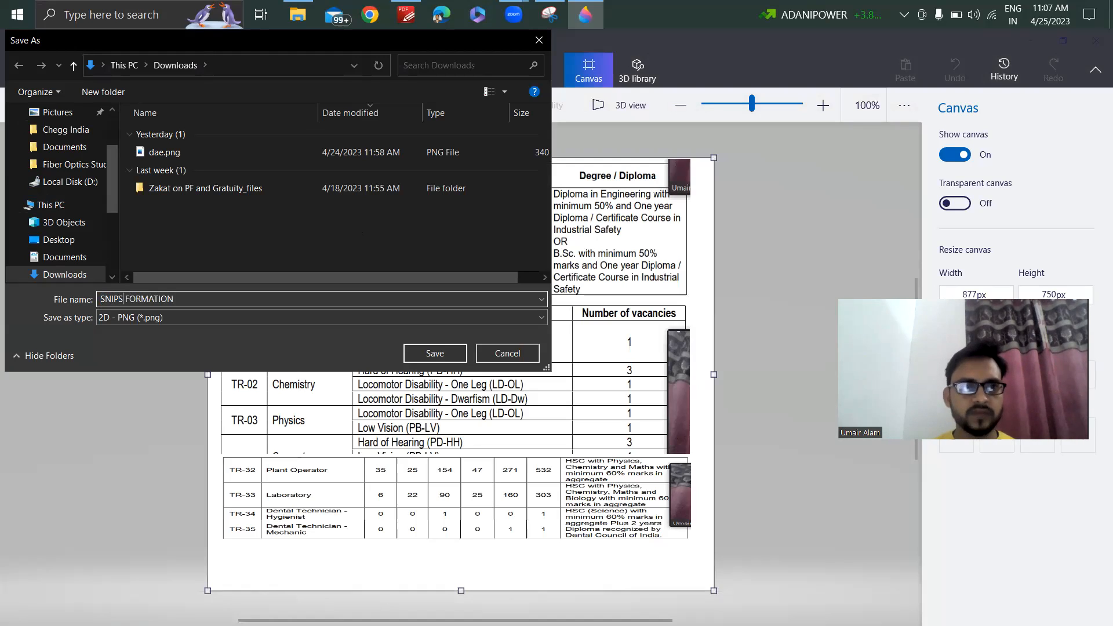
{"action": "left_click", "coordinate": [445, 353]}
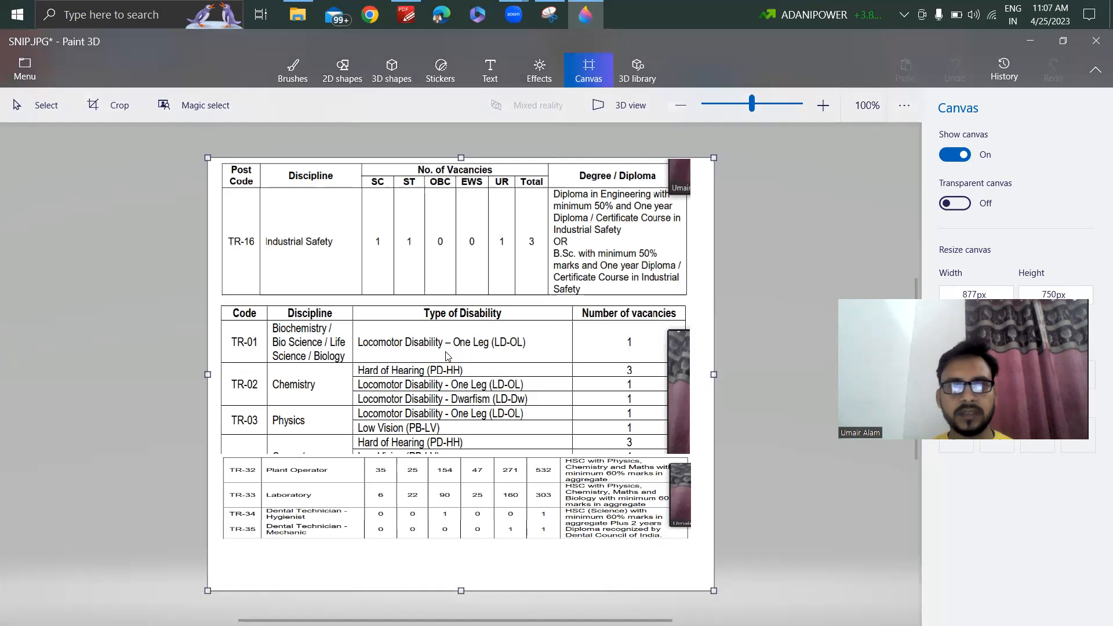
- Switch to File Explorer and select SNIPS FORMATION.png in the Downloads folder
{"action": "left_click", "coordinate": [297, 14]}
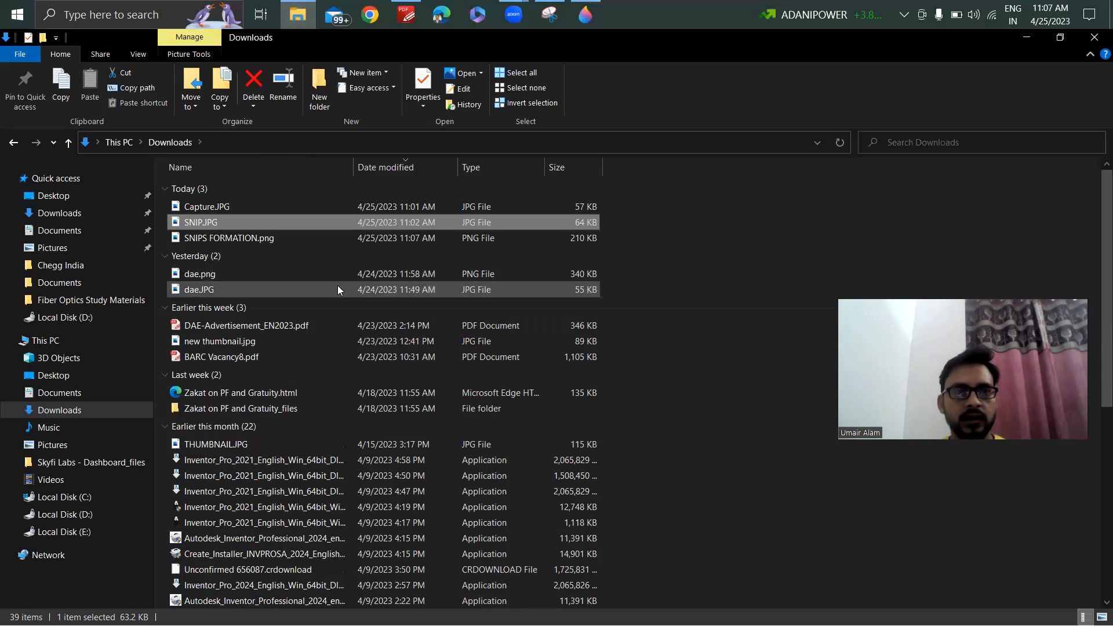
{"action": "left_click", "coordinate": [277, 239]}
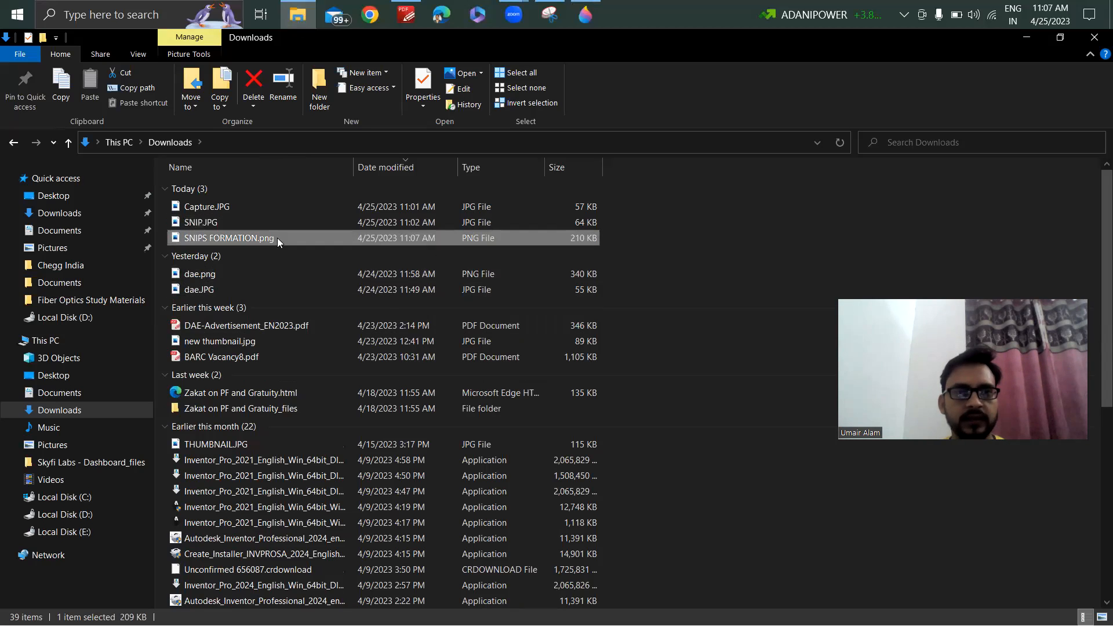